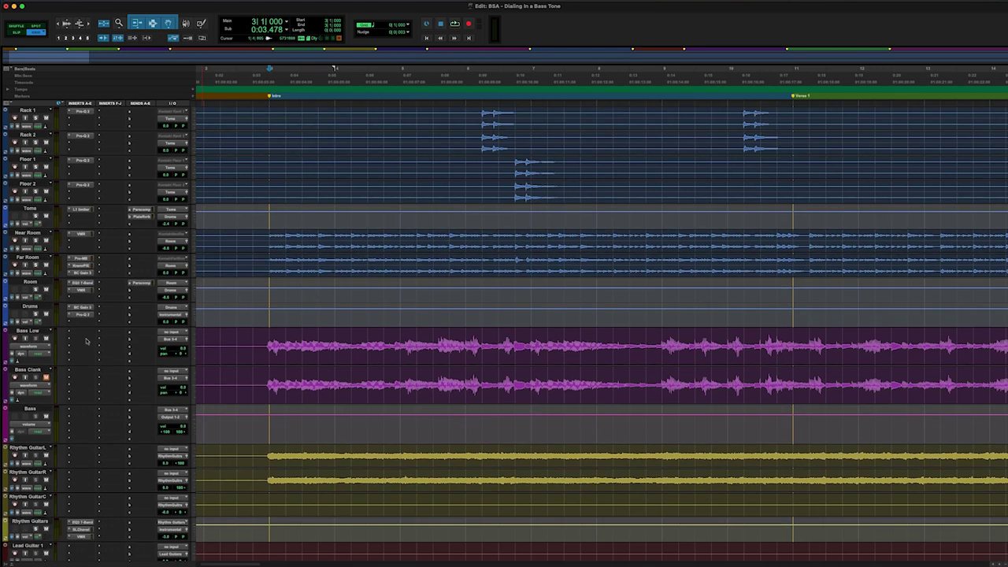
Raise the input and lower the output of the BF-76 on the Bass Low track, and compare it bypassed and active.
left_click(262, 60)
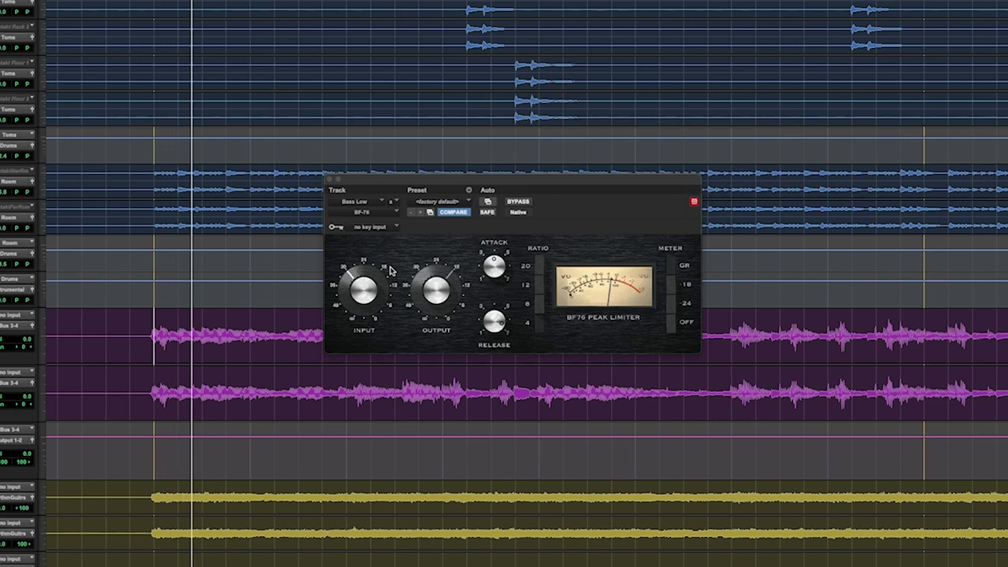
left_click_drag(354, 283, 356, 280)
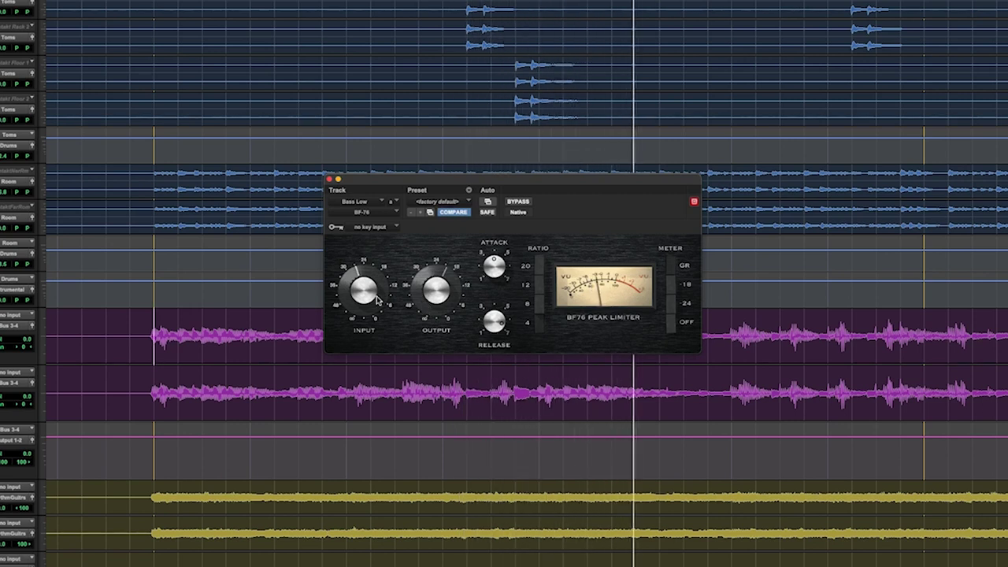
left_click(521, 202)
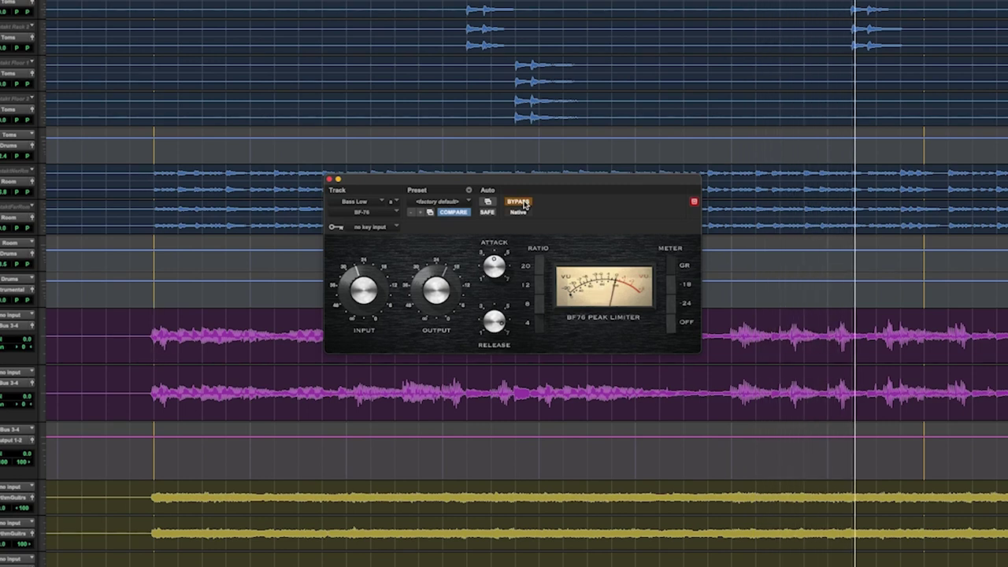
left_click(520, 202)
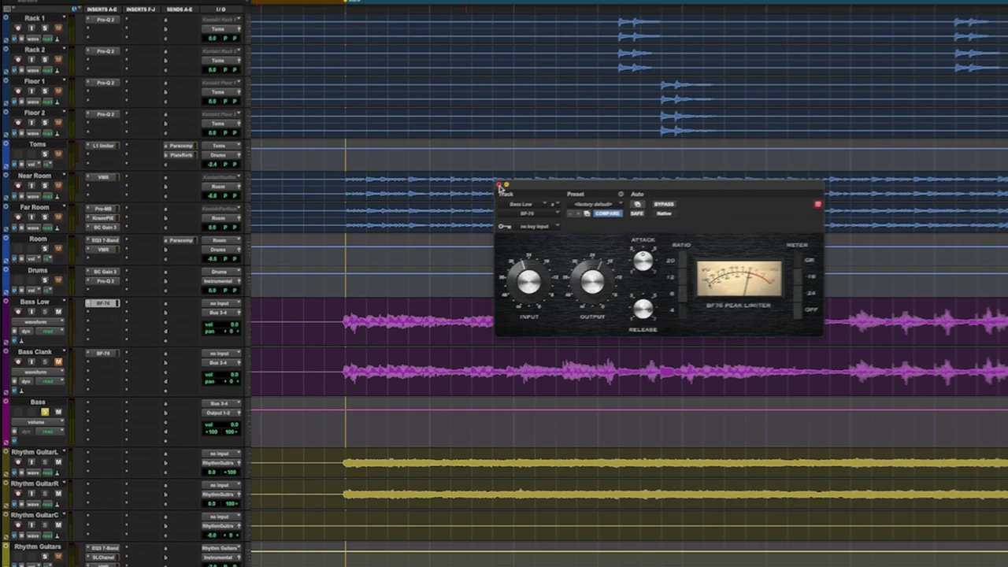
Close the BF-76 and insert the Avid SansAmp PSA-1 (mono) after it on the Bass Low track.
left_click(506, 181)
left_click(104, 311)
mouse_move(131, 318)
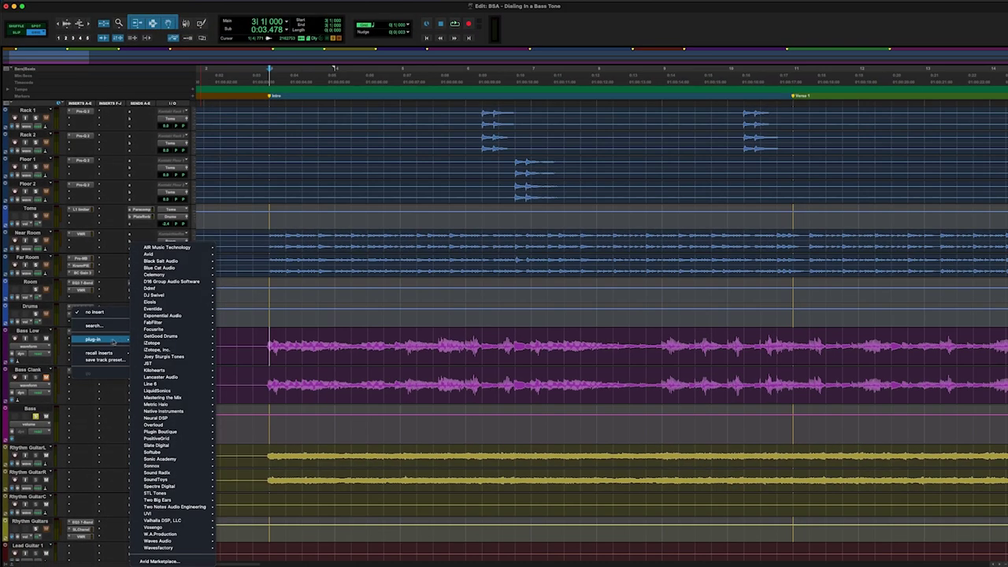
mouse_move(189, 254)
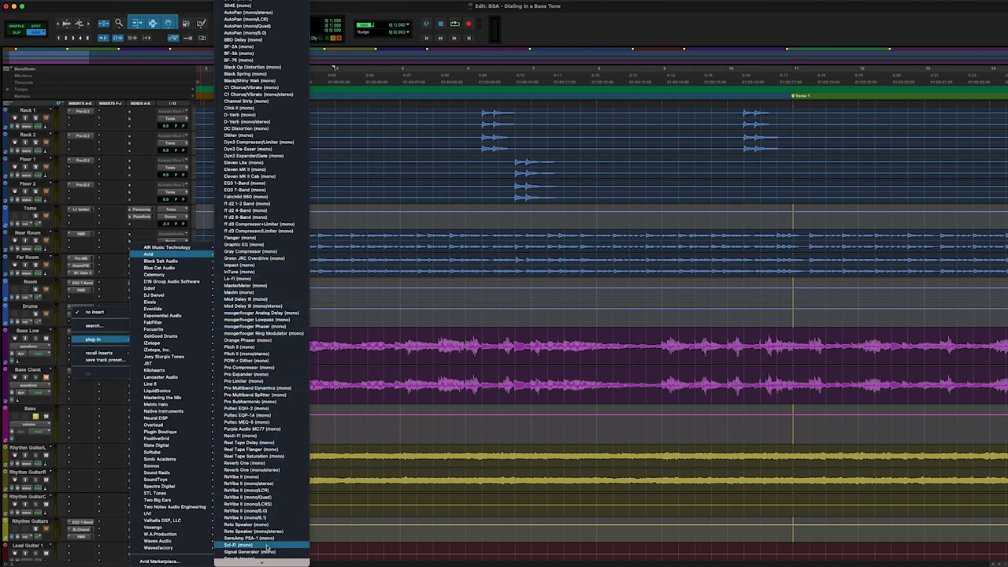
left_click(252, 538)
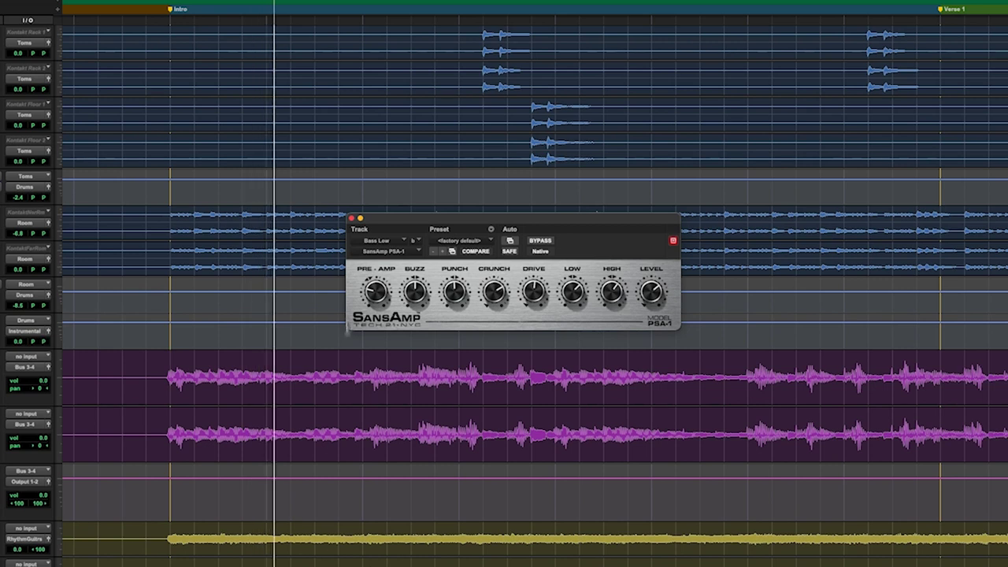
Compare the SansAmp PSA-1 bypassed and active, and fine-tune its Pre-Amp amount during playback.
left_click(543, 241)
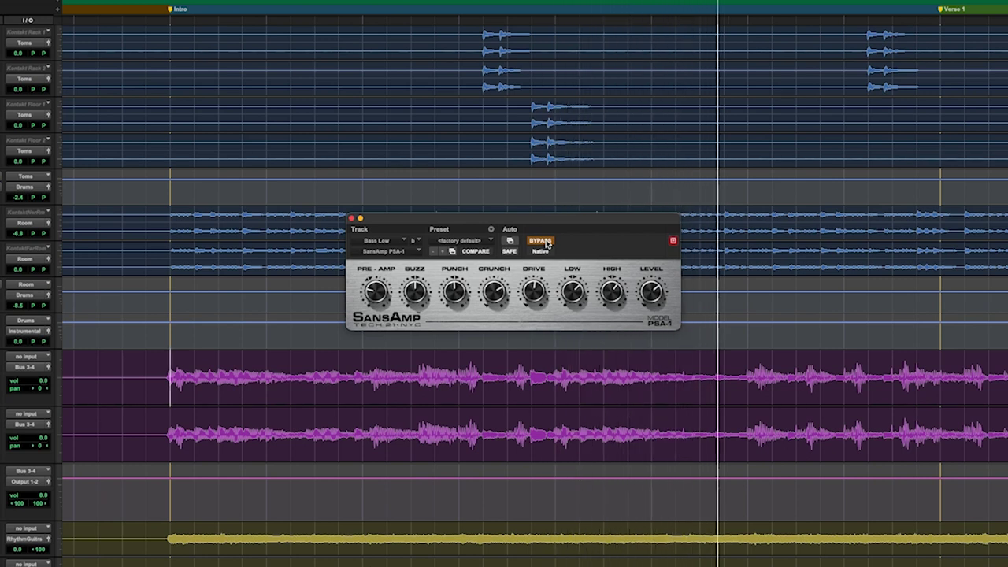
left_click(547, 244)
left_click_drag(583, 221, 585, 226)
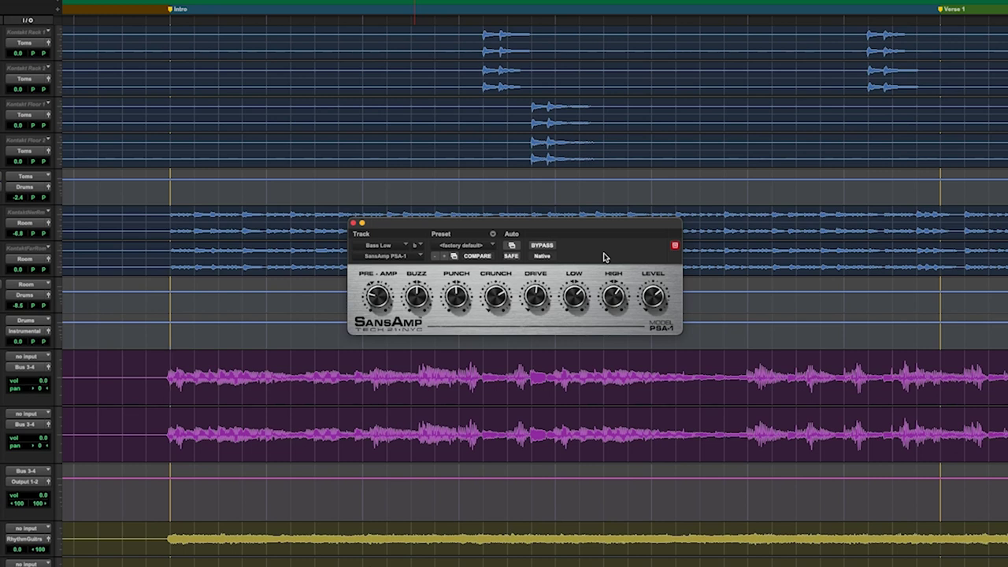
key("space")
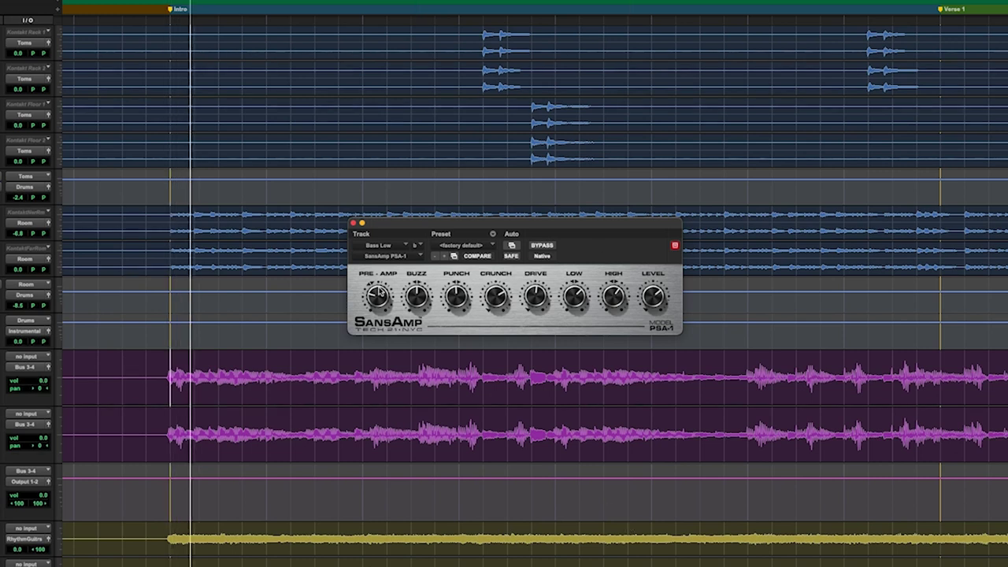
left_click_drag(373, 299, 372, 296)
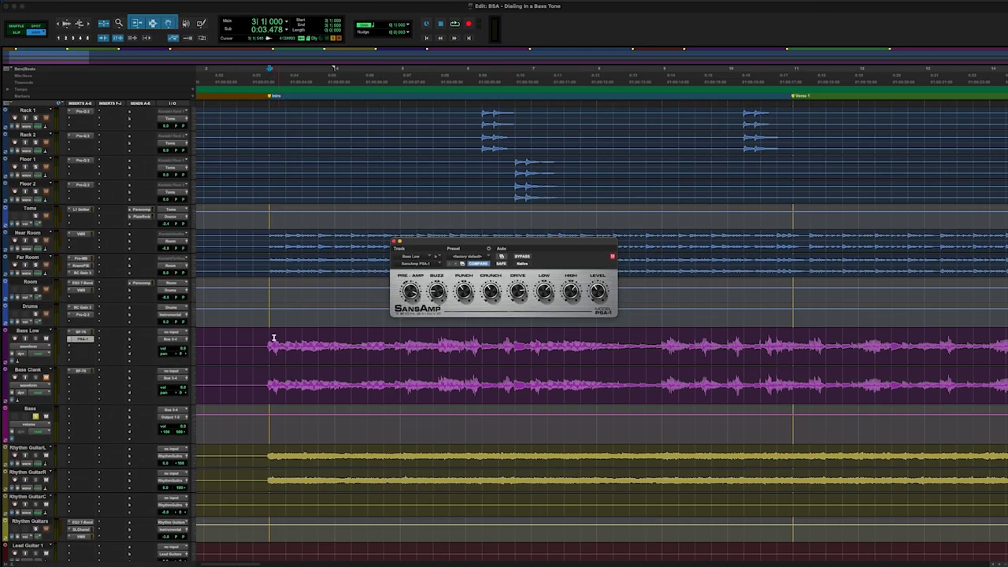
Insert FabFilter Pro-MB (mono) after the SansAmp on the Bass Low track.
left_click(90, 349)
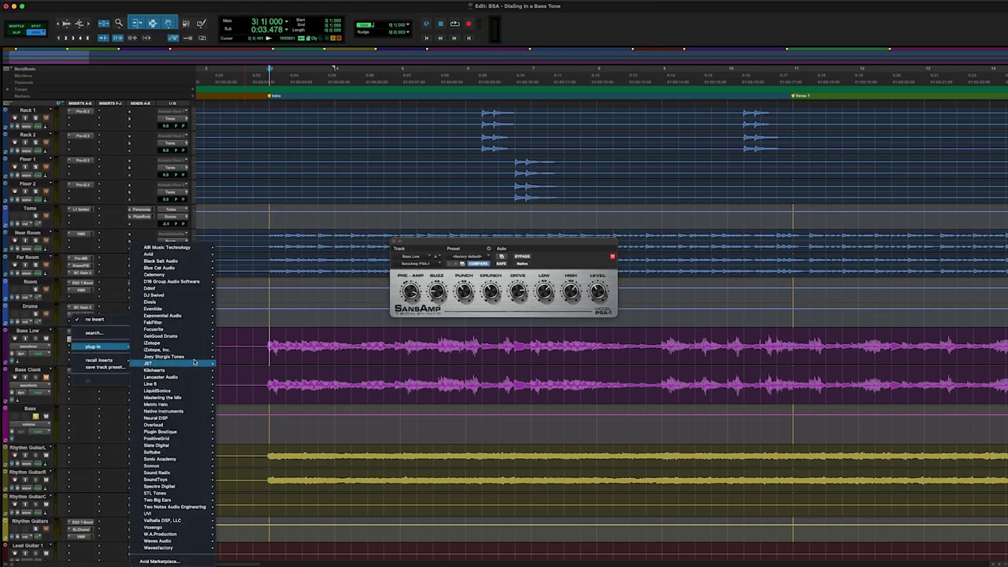
mouse_move(197, 323)
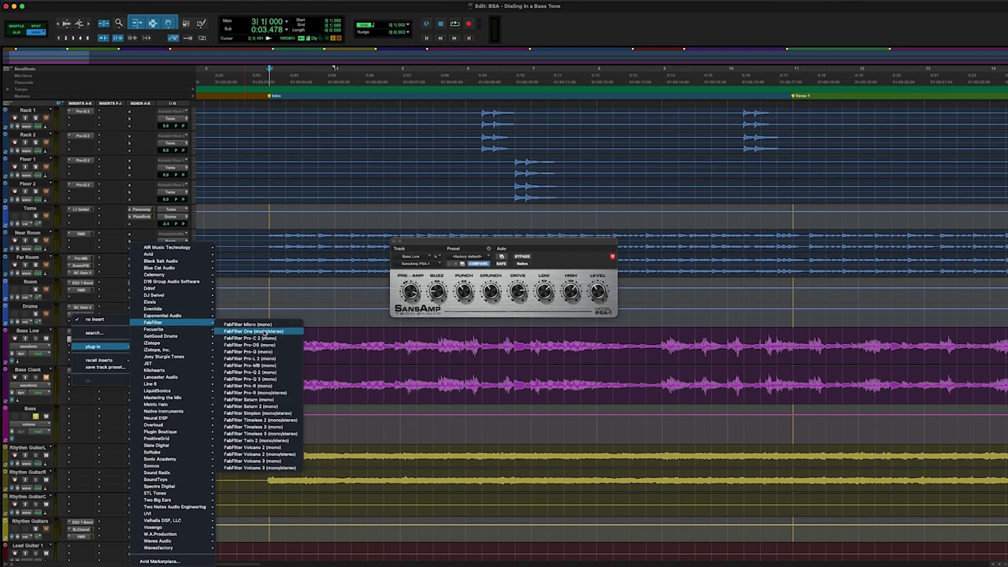
left_click(260, 365)
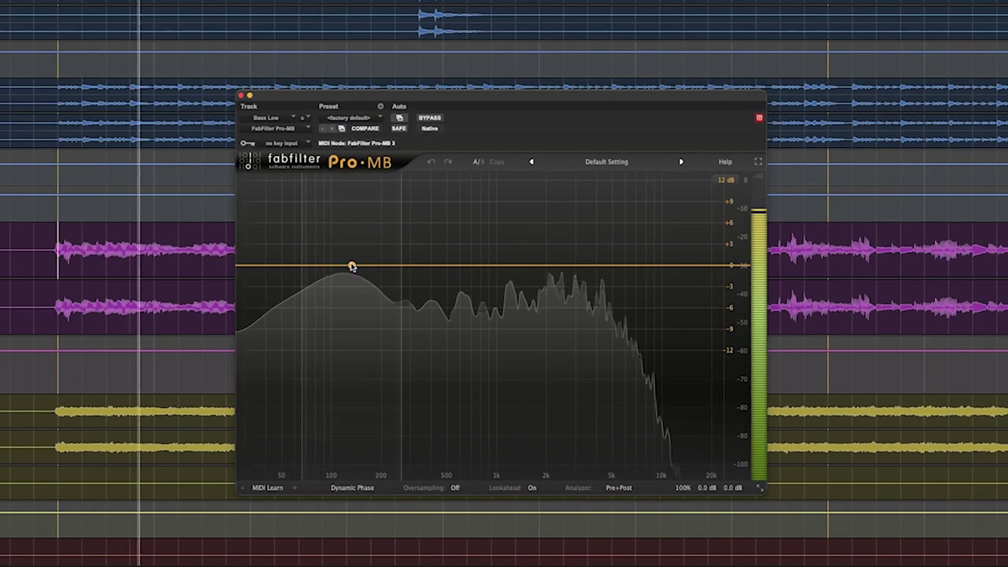
Create a Pro-MB compression band from about 60 to 231 Hz, lower its threshold and range, raise its output about 3 dB, and check it against bypass.
left_click(352, 266)
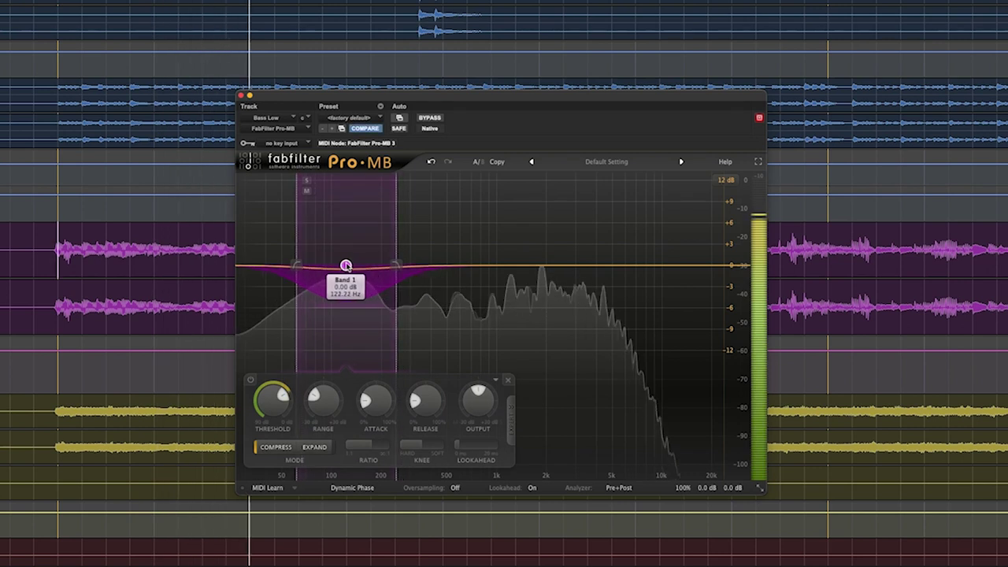
left_click_drag(296, 288, 292, 290)
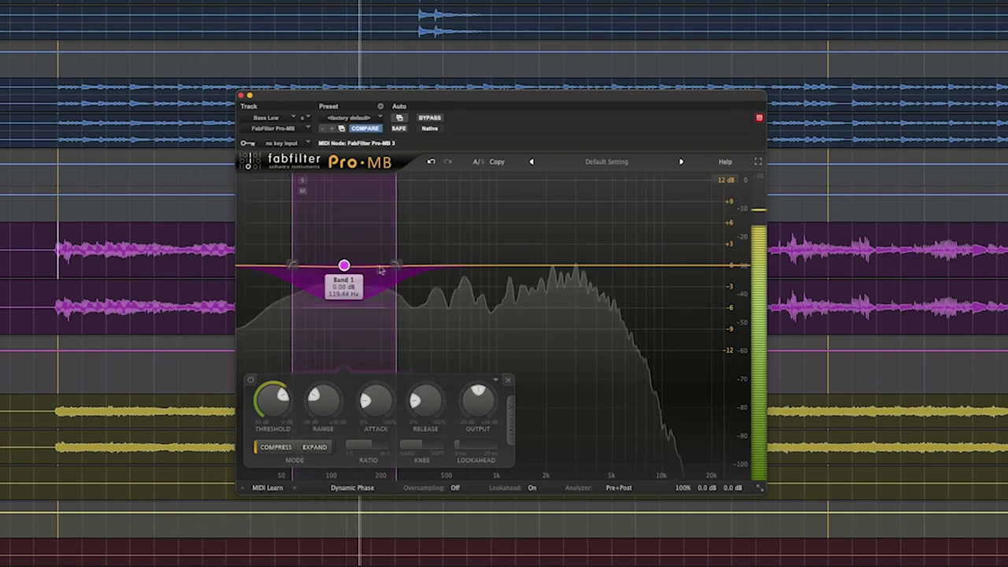
left_click_drag(396, 266, 390, 267)
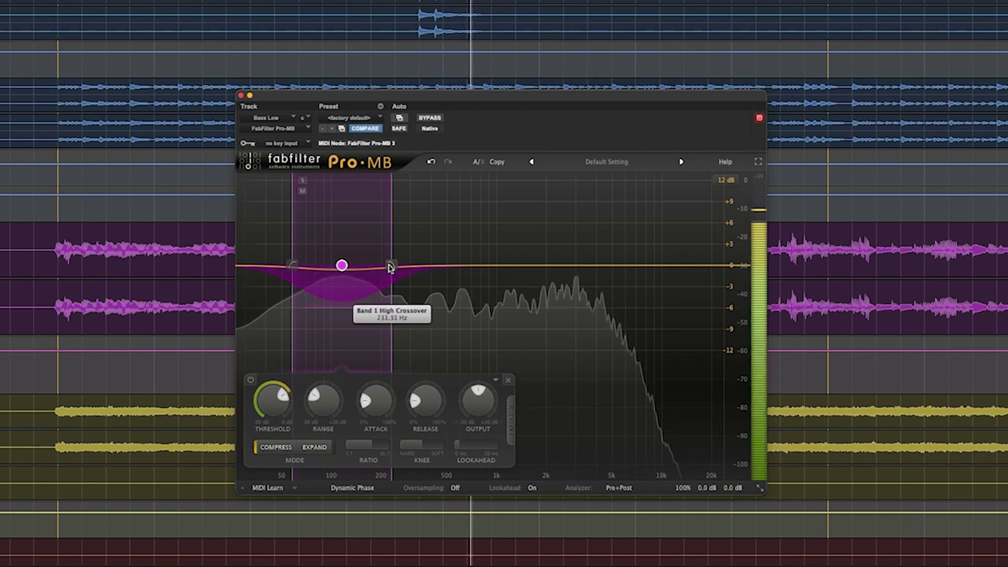
left_click_drag(265, 412, 266, 437)
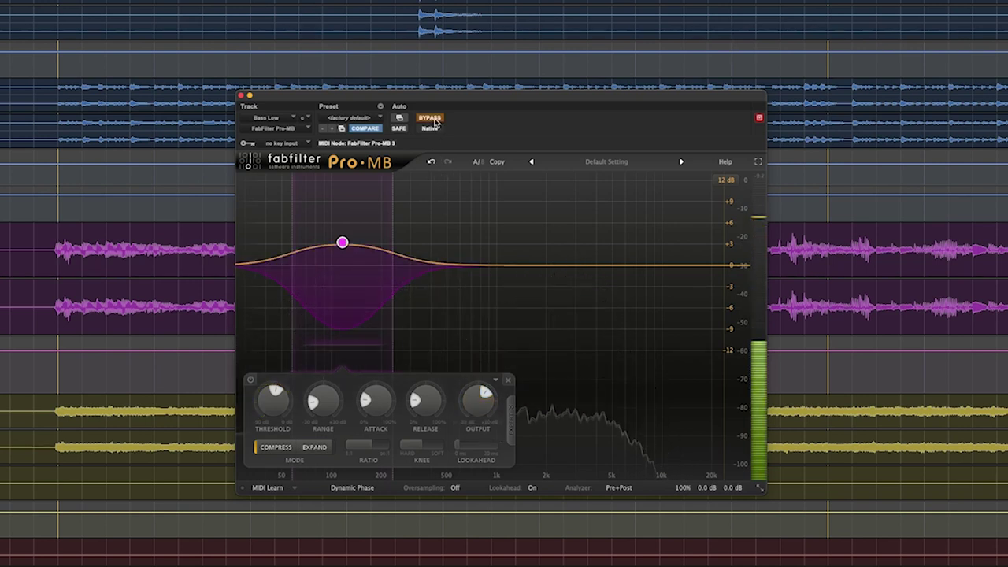
left_click(436, 122)
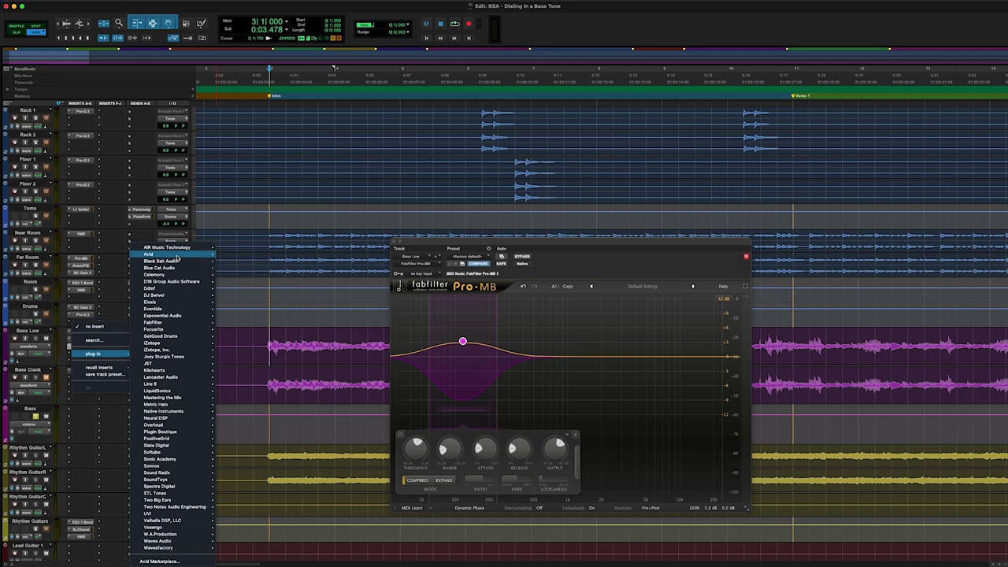
Insert Avid EQ3 7-Band (mono) after Pro-MB on Bass Low and enable its high-pass and low-pass filters.
mouse_move(175, 254)
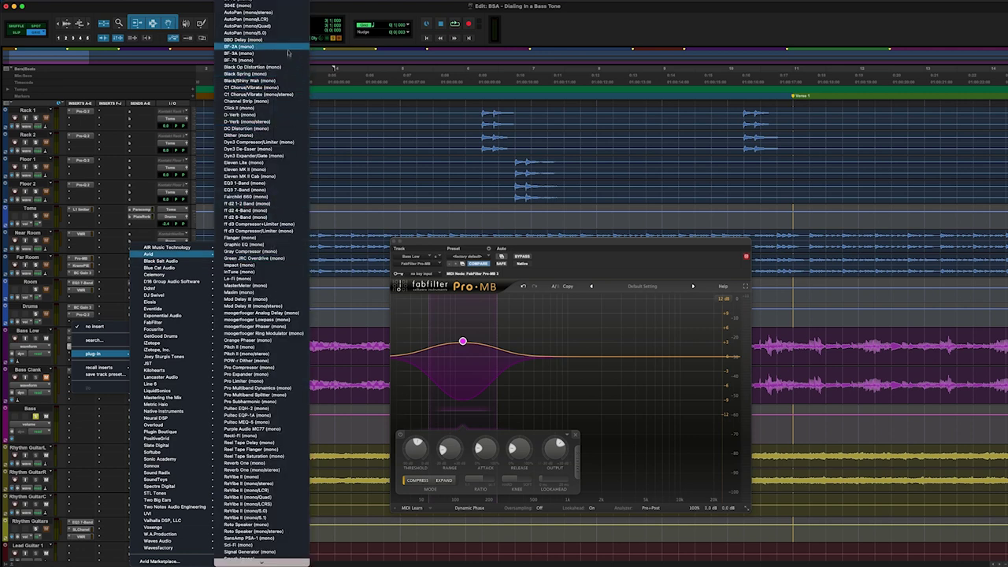
left_click(340, 344)
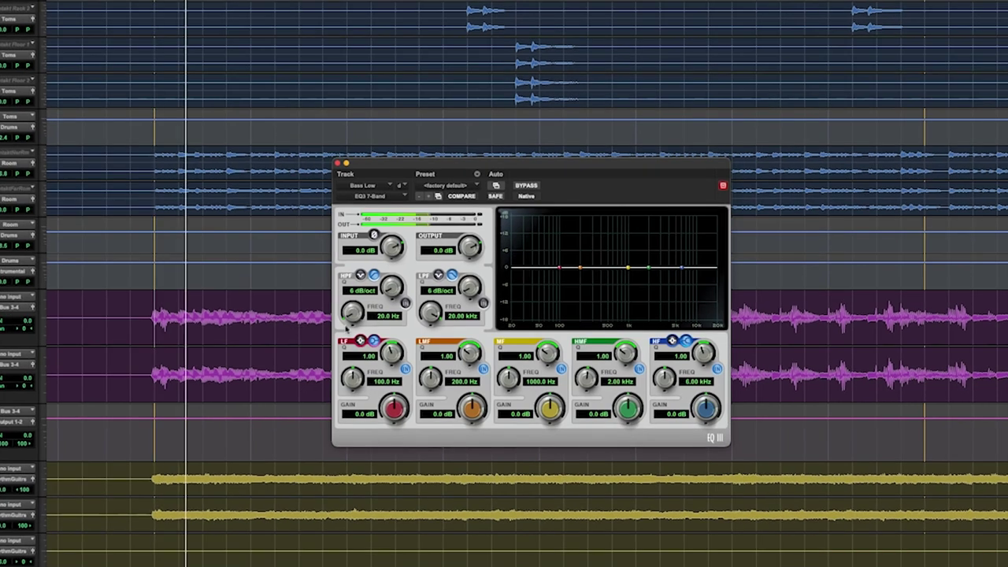
left_click(406, 303)
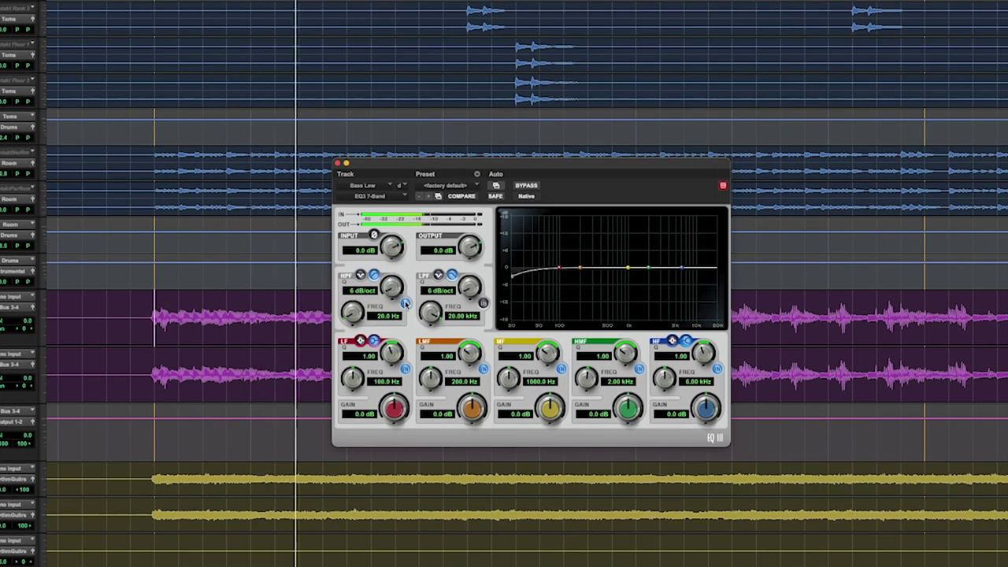
left_click(484, 303)
Set the high-pass filter to 12 dB/oct at 60.6 Hz and the low-pass filter to about 650 Hz.
left_click_drag(390, 287, 387, 276)
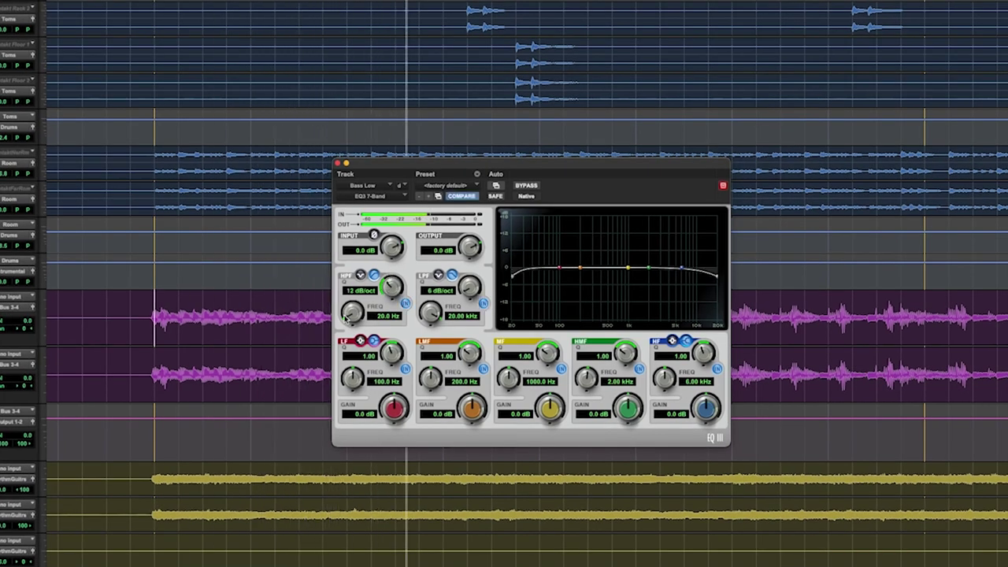
left_click_drag(347, 313, 345, 289)
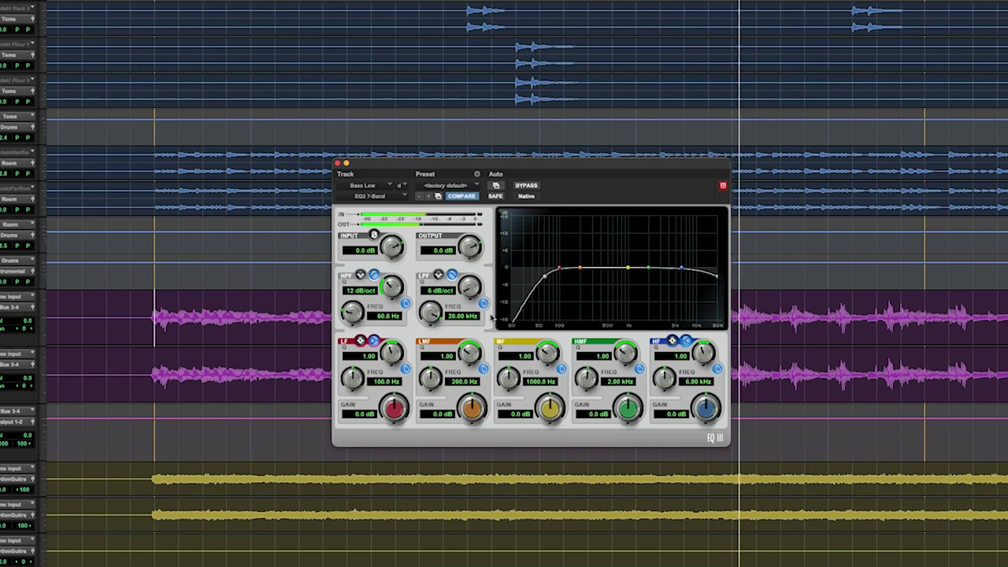
left_click_drag(430, 313, 438, 396)
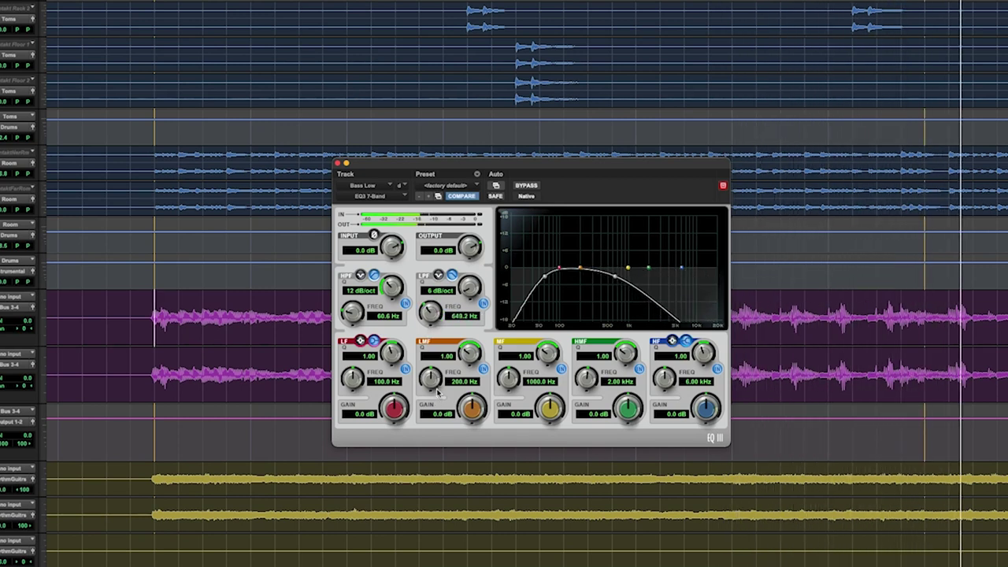
left_click_drag(438, 396, 438, 391)
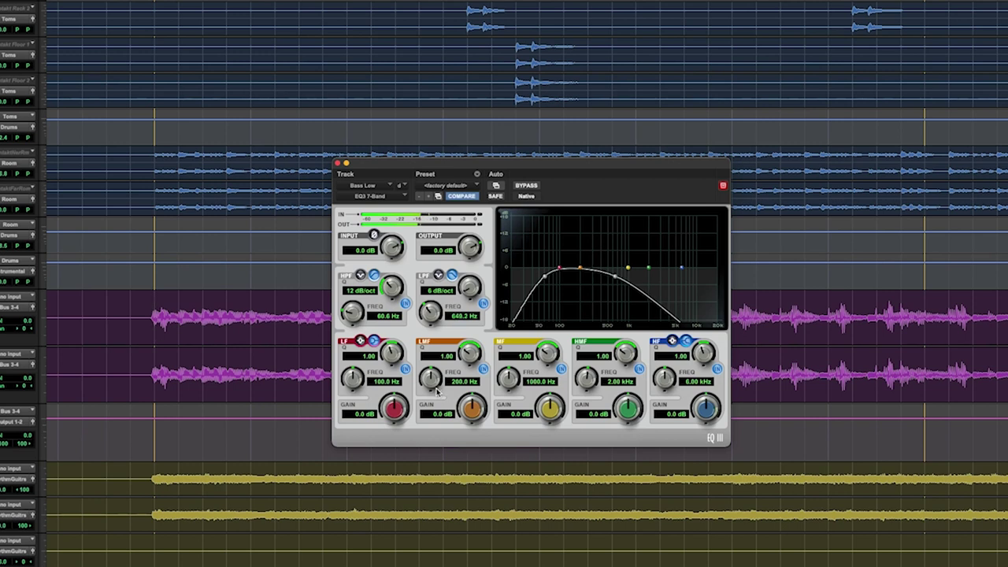
left_click_drag(438, 391, 438, 391)
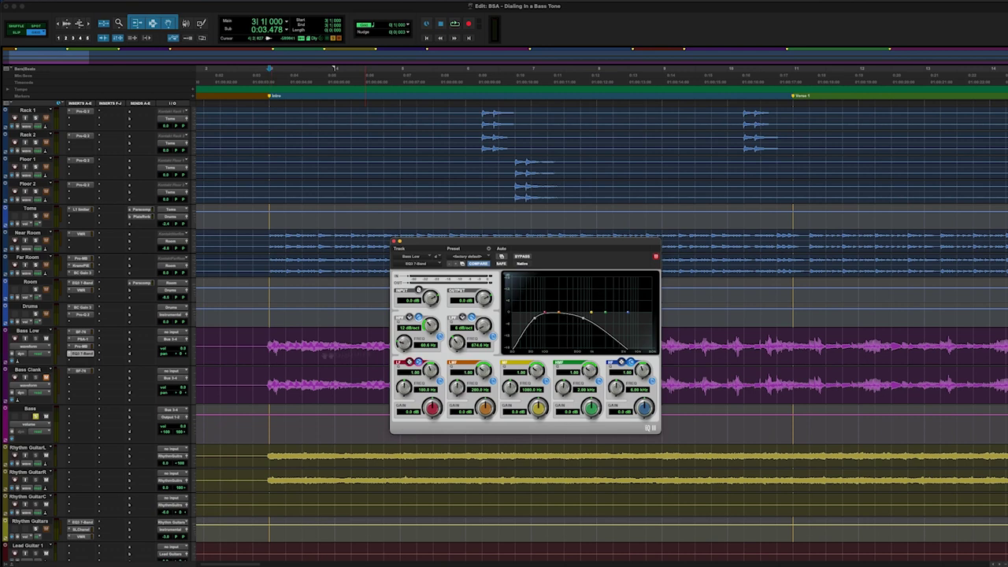
Insert the Avid Maxim (mono) limiter in the sixth insert slot of the Bass Low track.
left_click(123, 331)
mouse_move(124, 331)
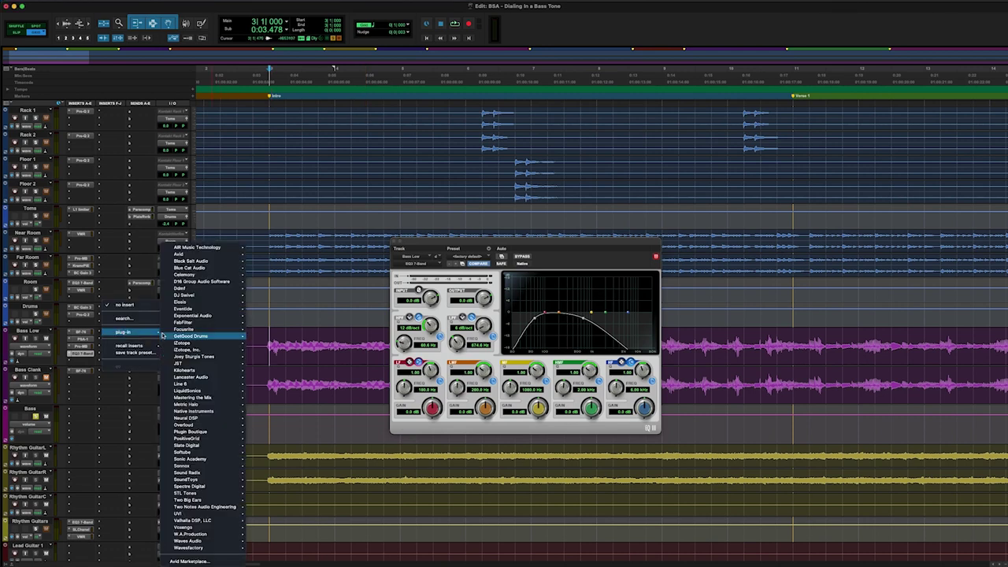
mouse_move(219, 254)
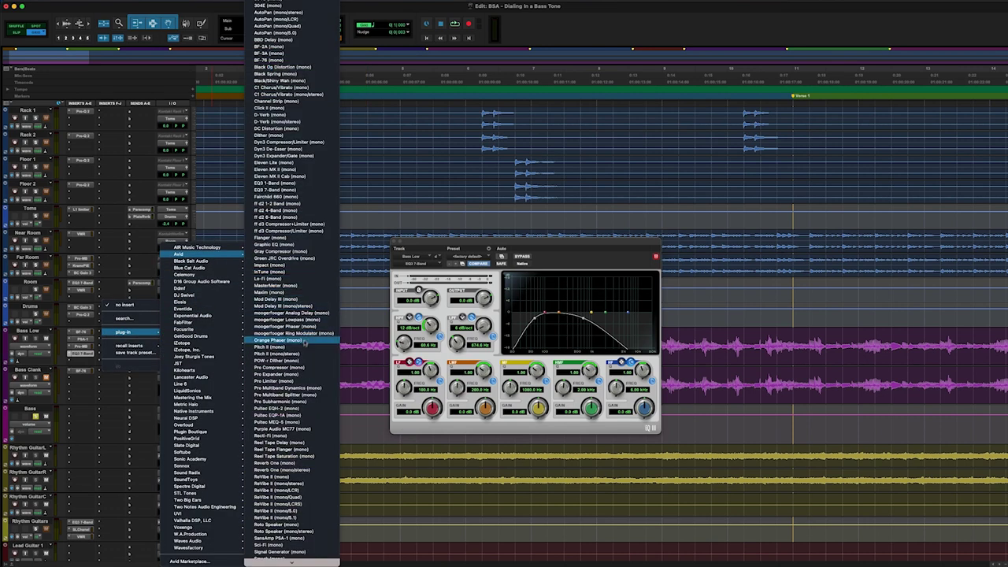
key("Escape")
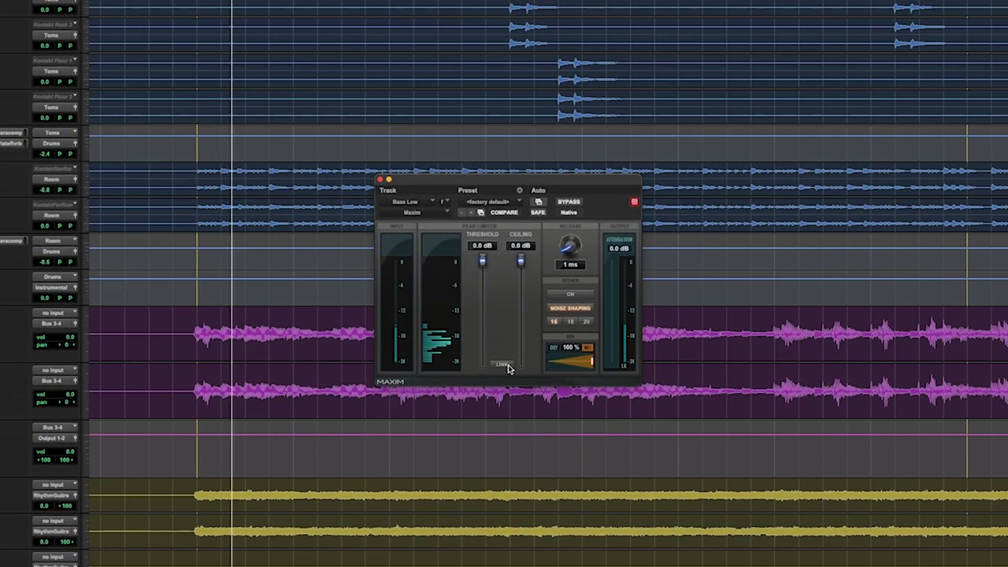
Lower Maxim's linked threshold and ceiling to -15.4 dB, set the unlinked ceiling to -13.7 dB, and increase the release to about 68 ms.
left_click(503, 364)
left_click_drag(482, 260, 472, 329)
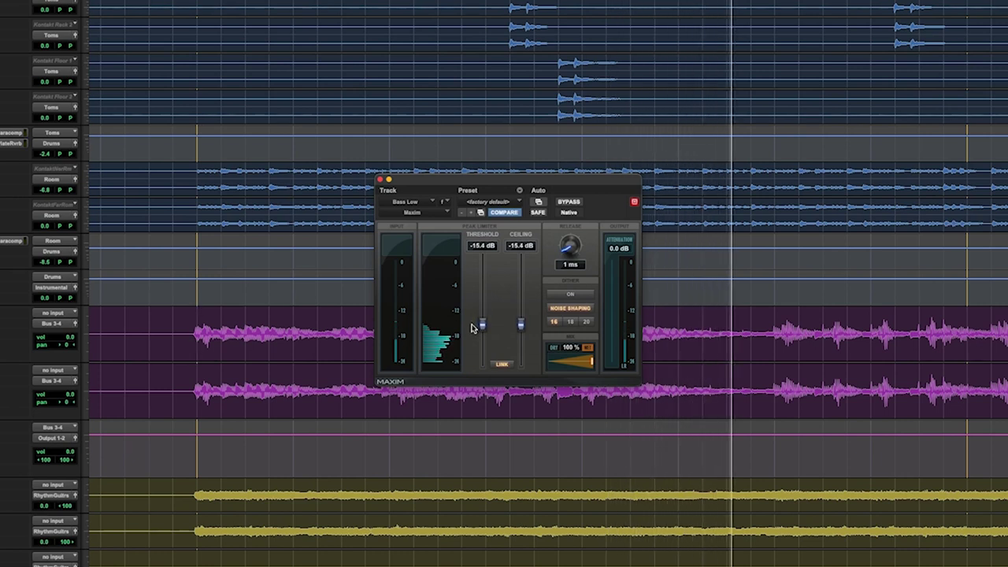
left_click(501, 364)
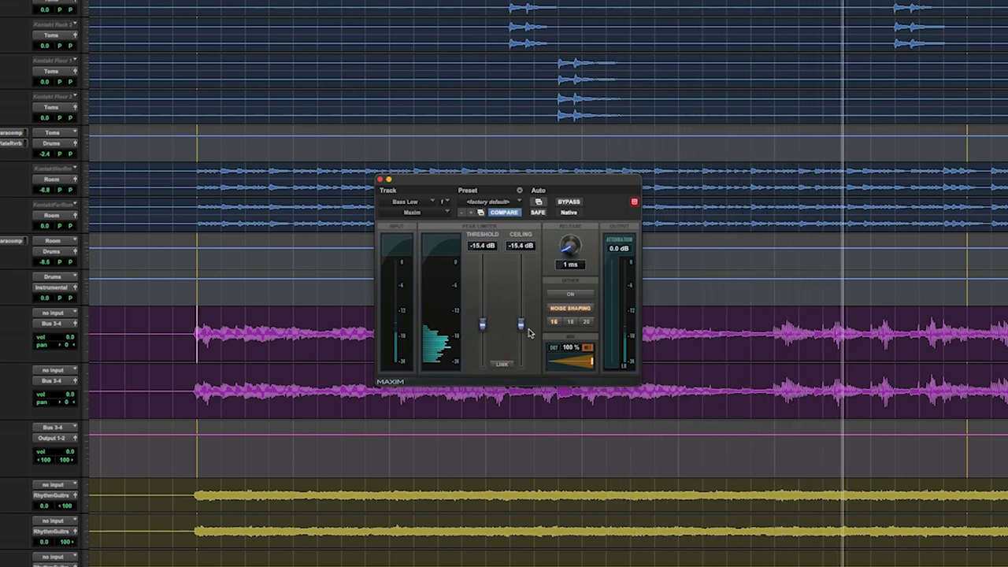
left_click_drag(523, 325, 524, 319)
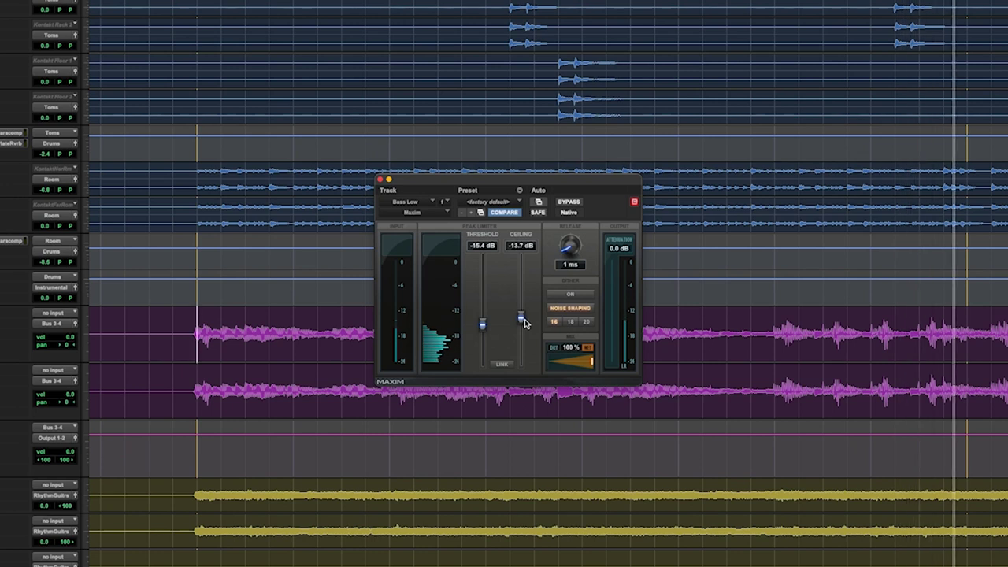
left_click_drag(580, 252, 560, 225)
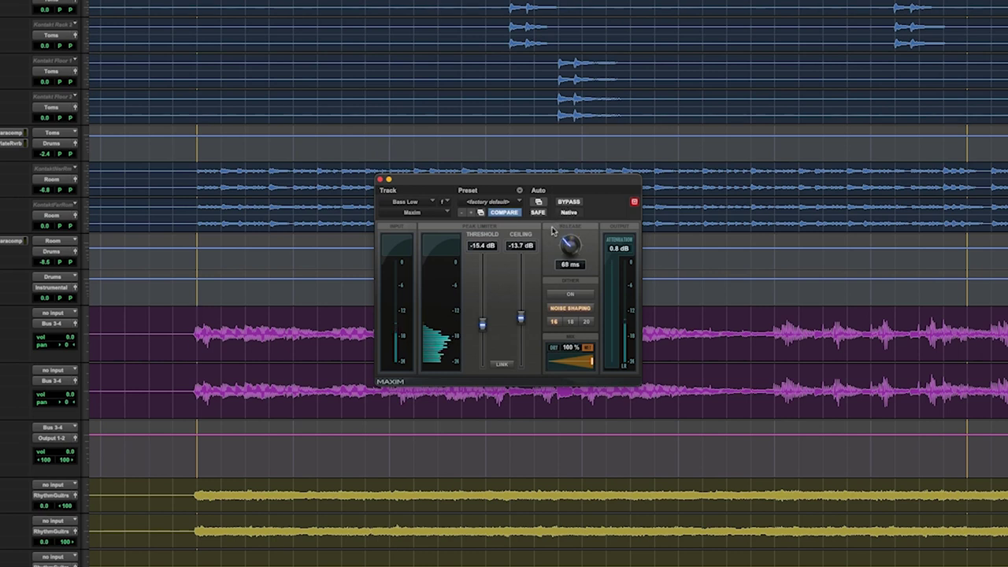
left_click_drag(547, 244, 546, 241)
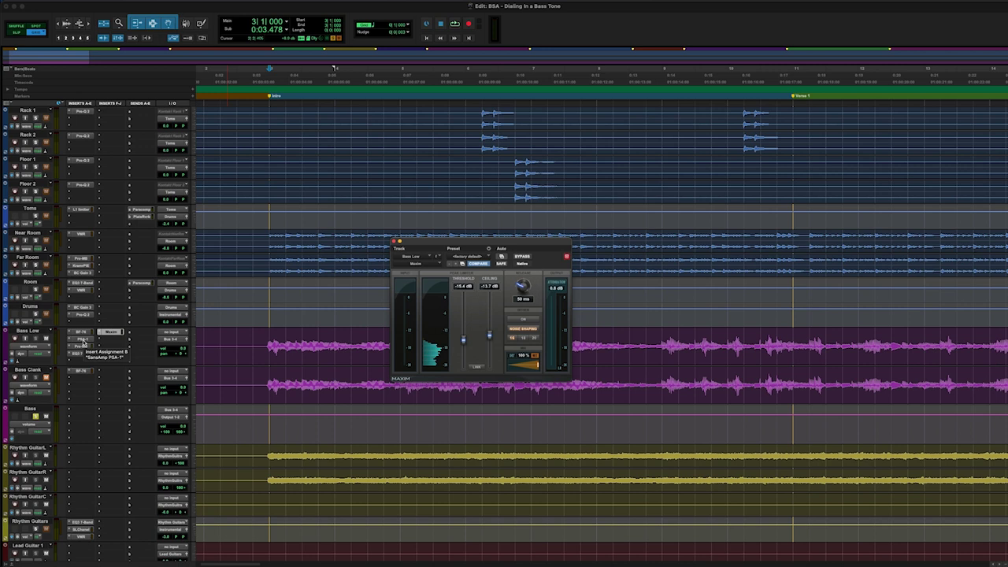
Copy SansAmp PSA-1 from Bass Low to Bass Clank, open it, and audition Bass Clank unmuted with Bass Low muted.
left_click_drag(83, 343, 89, 386)
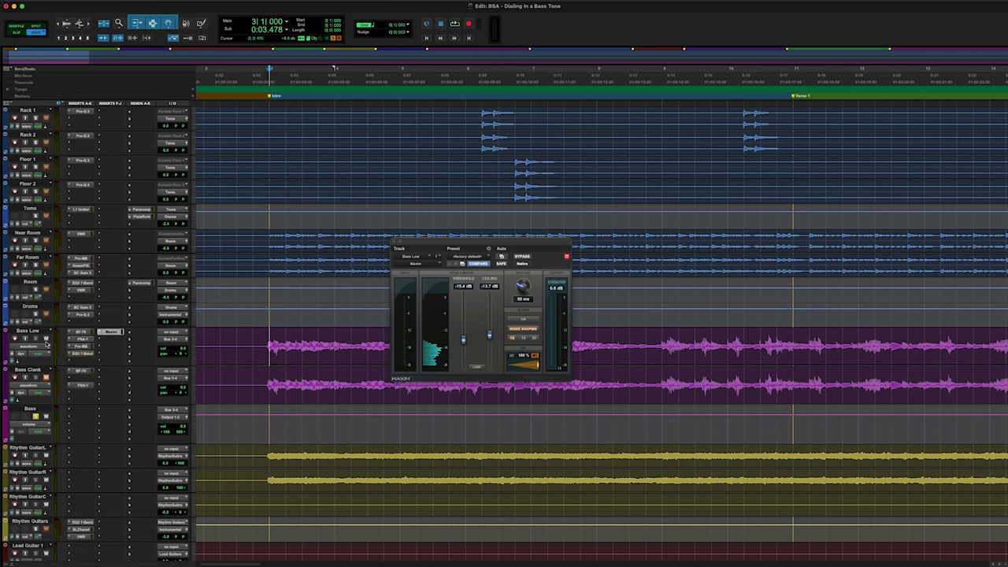
left_click(47, 385)
left_click(63, 378)
left_click(81, 386)
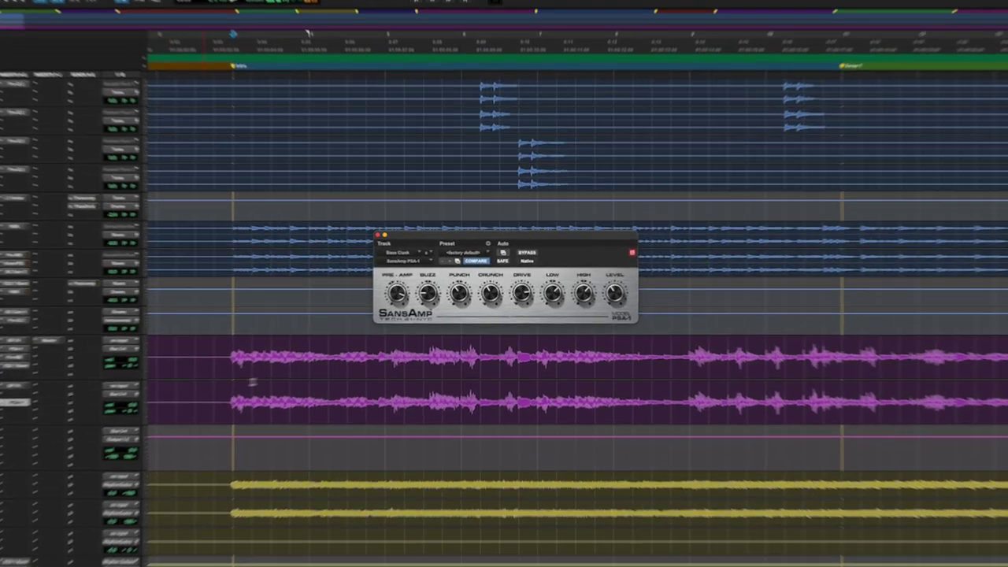
key("space")
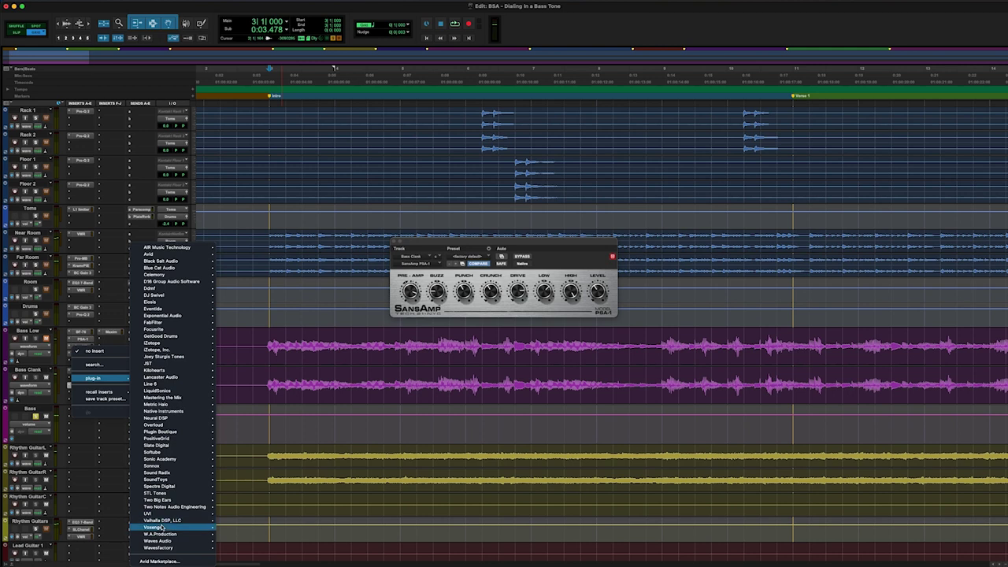
Insert Waves SSLChannel (mono) ahead of the SansAmp on Bass Clank, lower its HMF frequency and strongly boost the HMF gain, comparing with bypass.
mouse_move(158, 541)
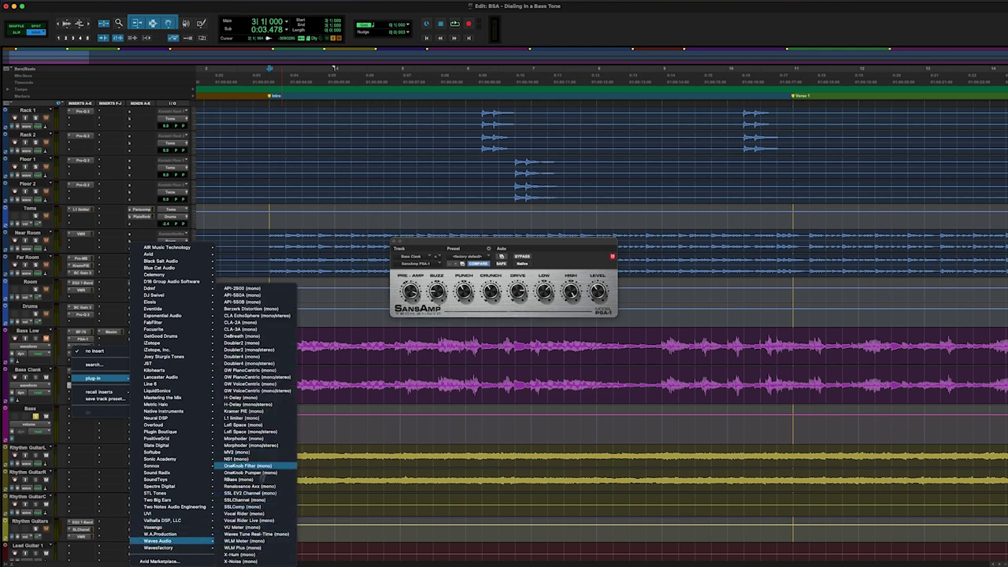
left_click(258, 501)
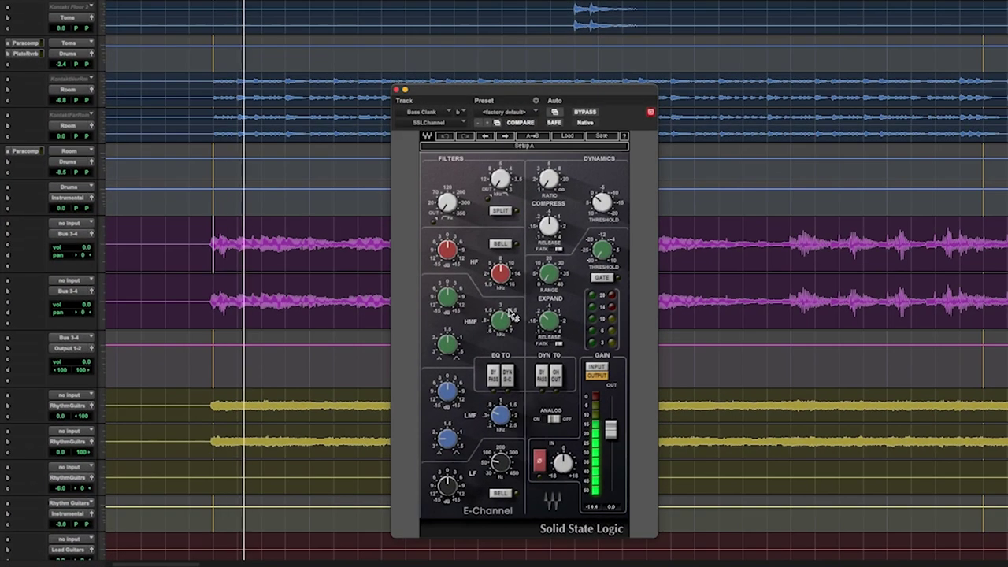
left_click_drag(504, 319, 504, 335)
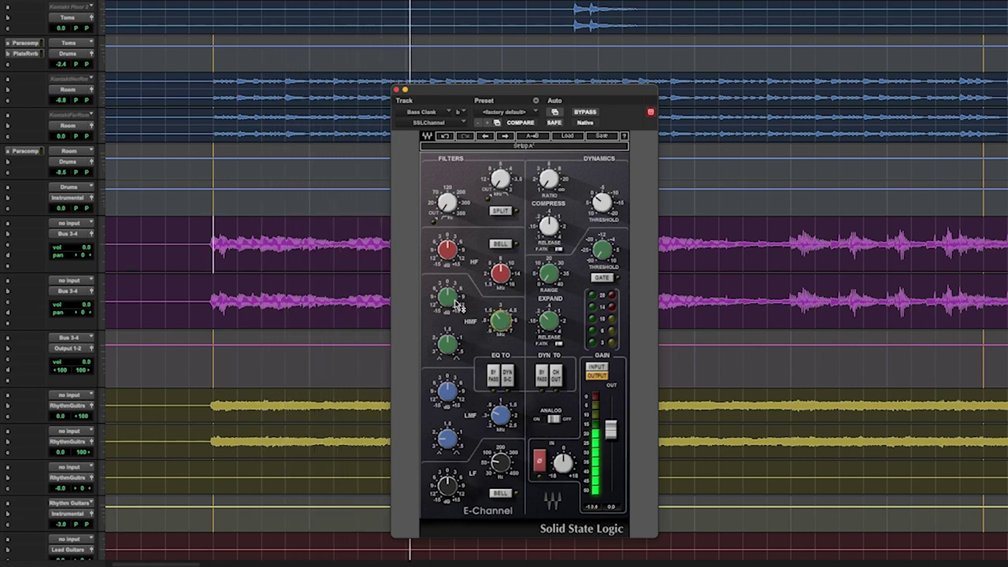
left_click_drag(449, 299, 448, 233)
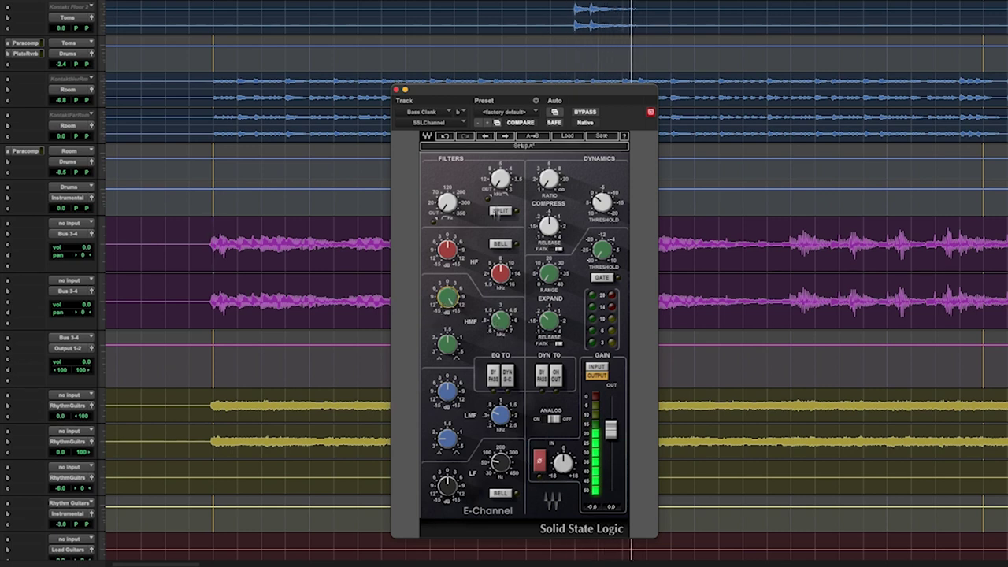
left_click(587, 113)
left_click(586, 114)
left_click_drag(85, 305, 85, 317)
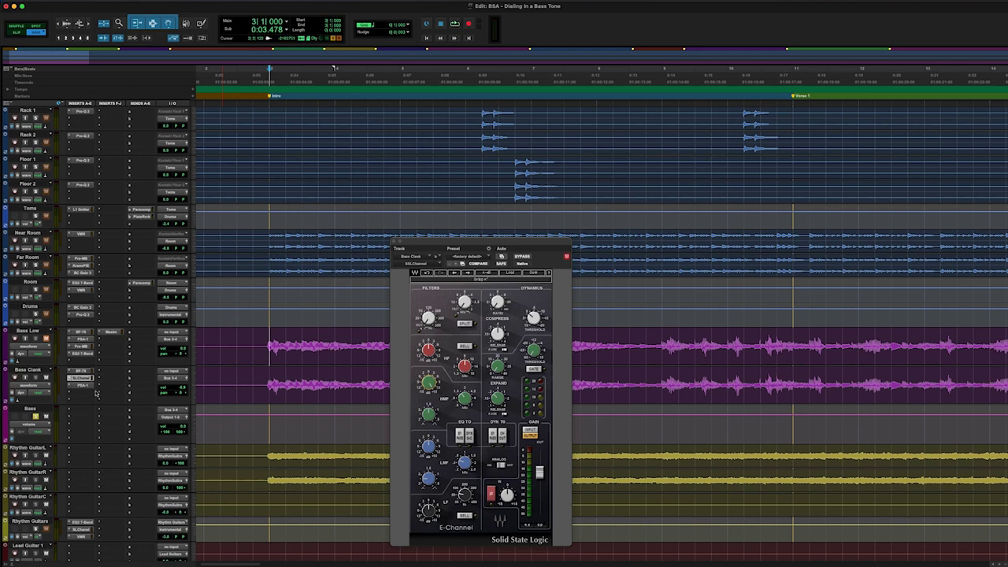
Insert FabFilter Pro-Q 2 (mono) after the SansAmp on Bass Clank and start playback.
left_click(91, 394)
mouse_move(94, 392)
mouse_move(197, 325)
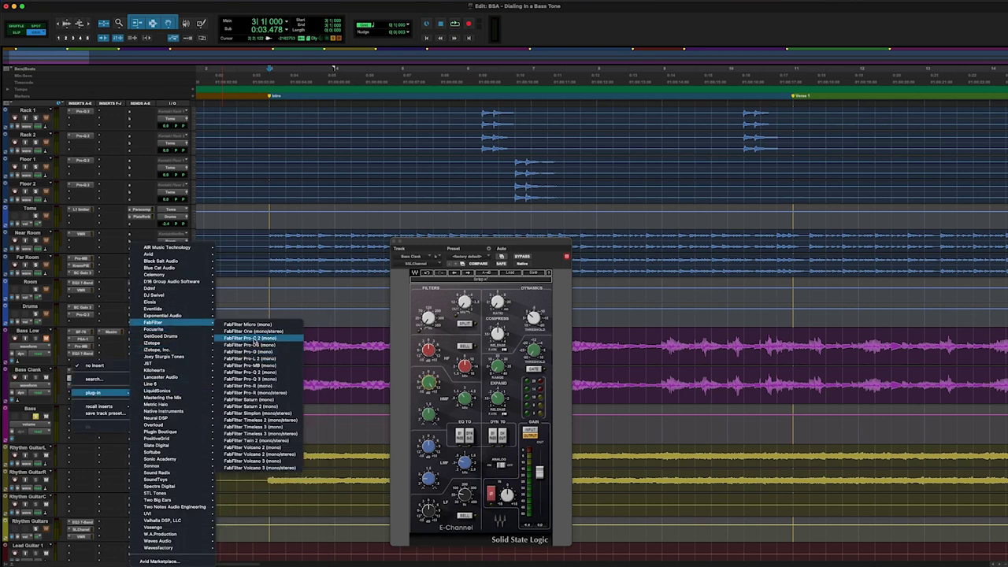
left_click(236, 372)
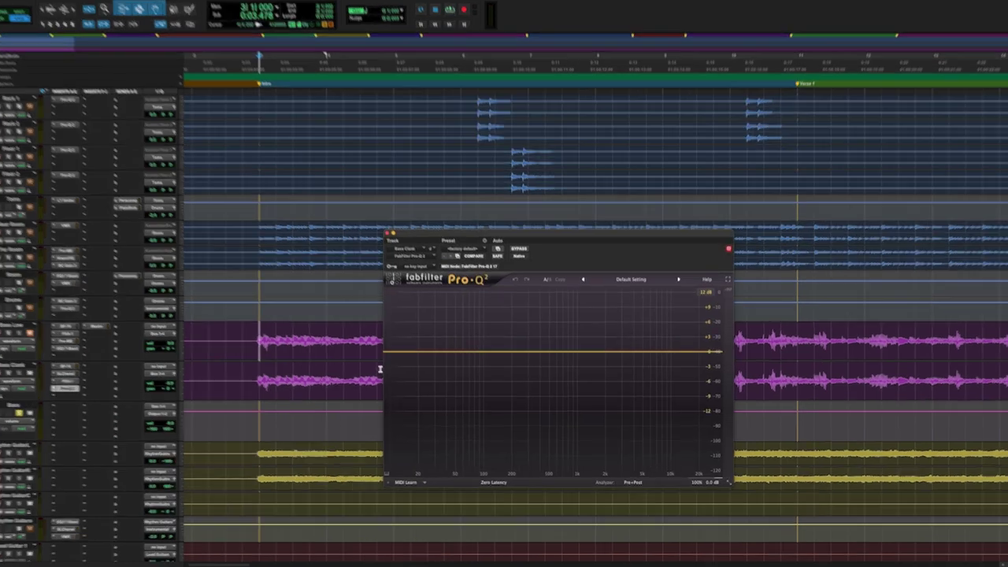
key("space")
Add a 12 dB/oct low-cut band in Pro-Q 2 and set its frequency to about 266 Hz.
left_click_drag(468, 357, 469, 368)
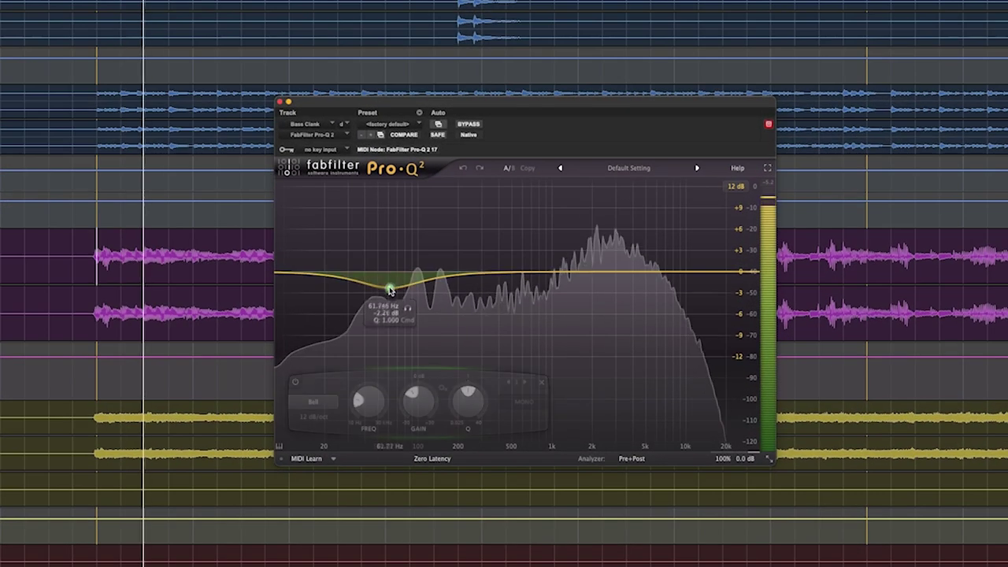
left_click(313, 402)
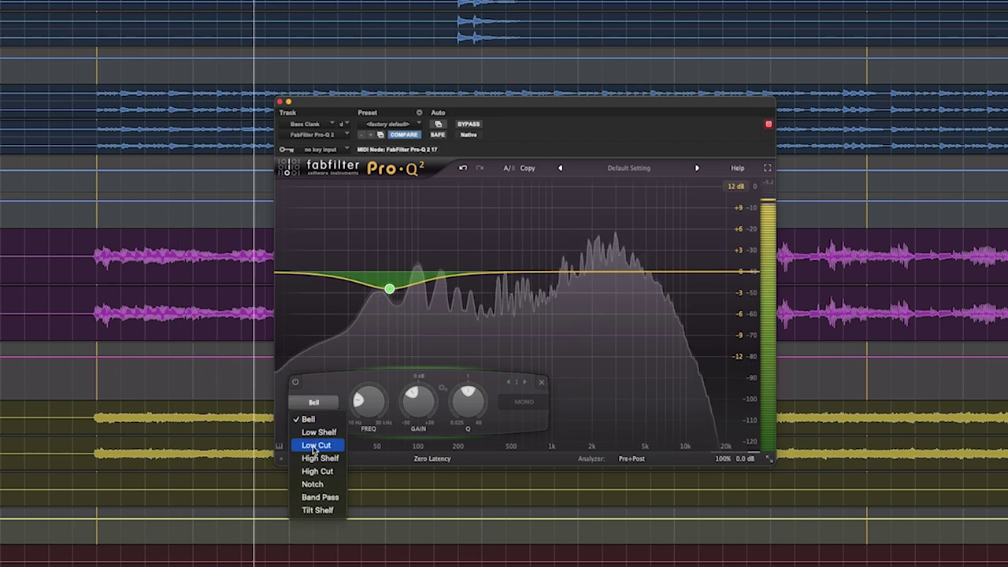
left_click(315, 445)
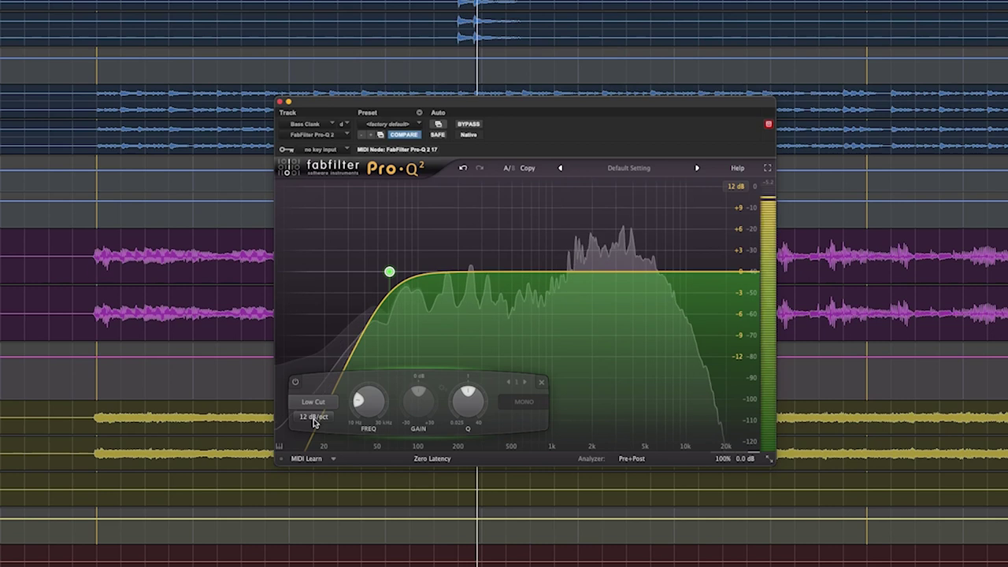
left_click_drag(360, 402, 361, 395)
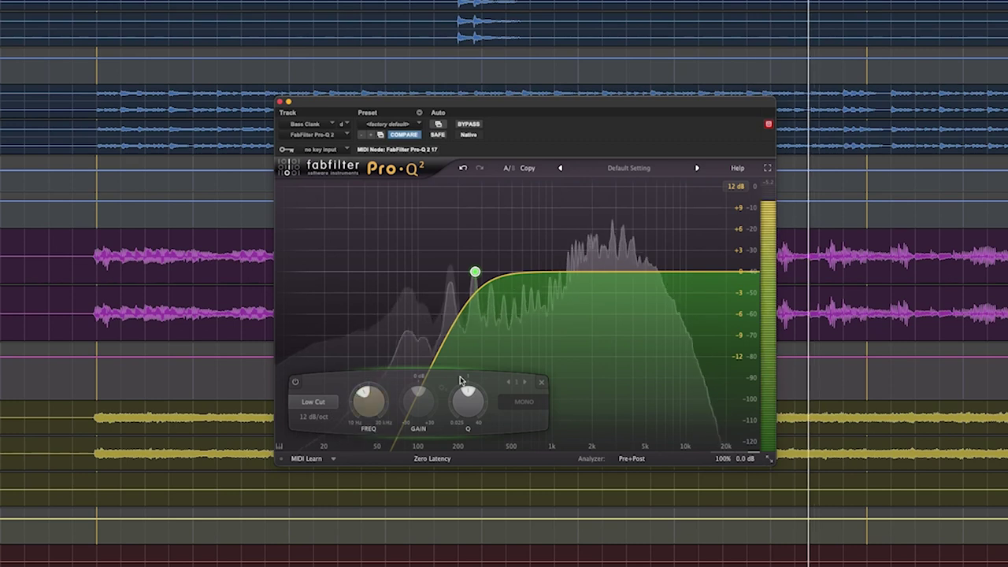
Add a bell band at about 1027 Hz, boosted 8.83 dB with a Q of about 1.4.
double_click(550, 254)
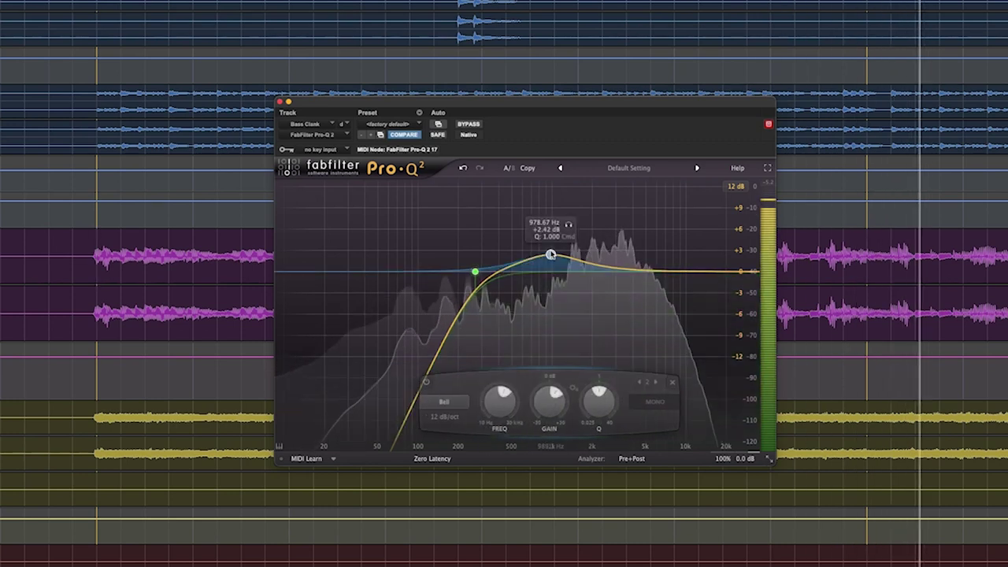
left_click_drag(551, 254, 560, 228)
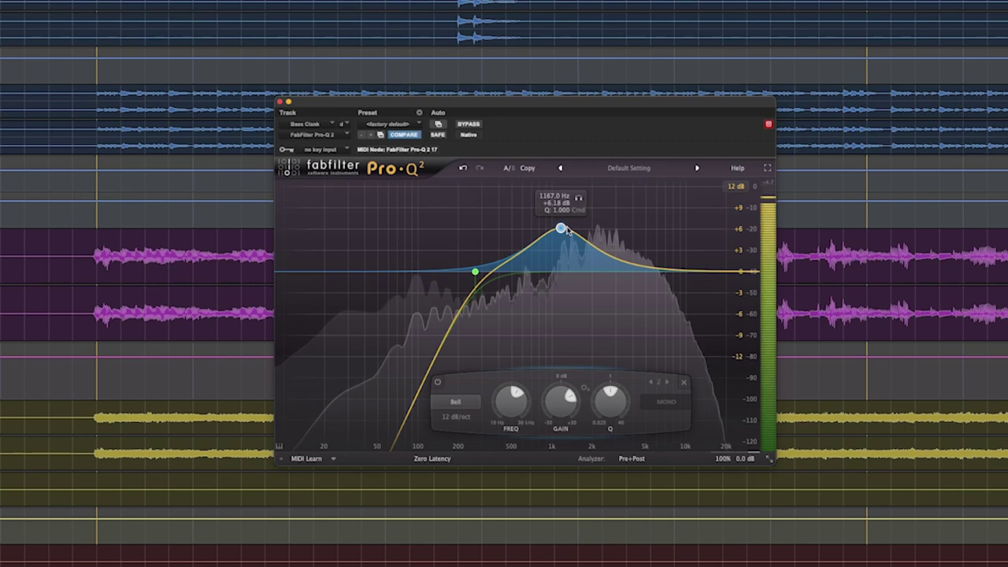
left_click_drag(566, 229, 561, 232)
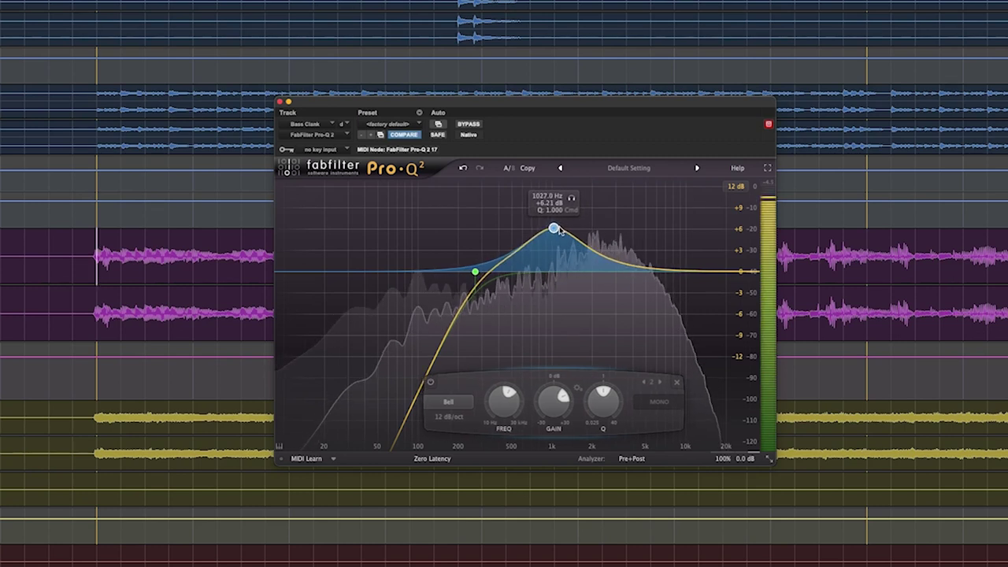
mouse_move(548, 403)
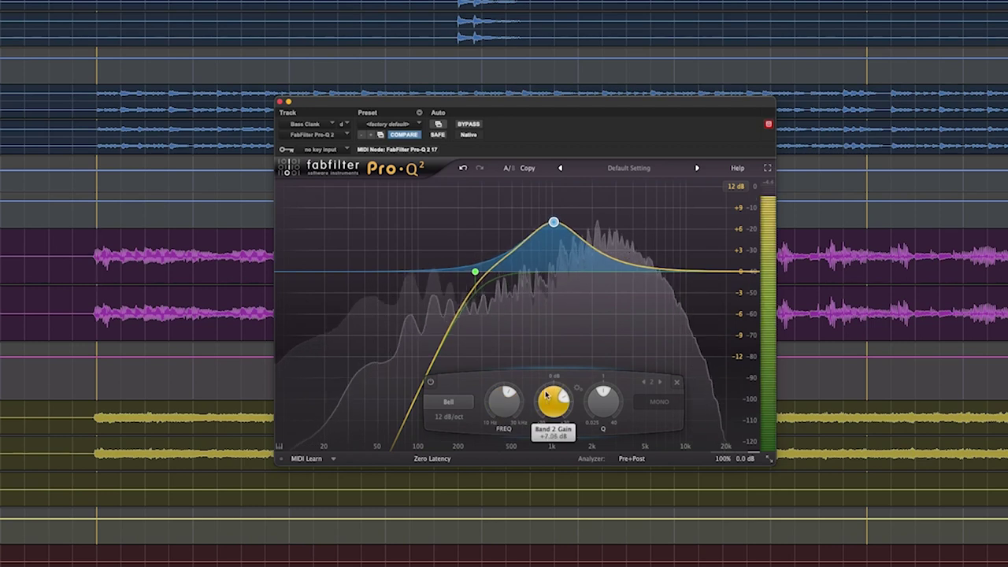
mouse_move(604, 402)
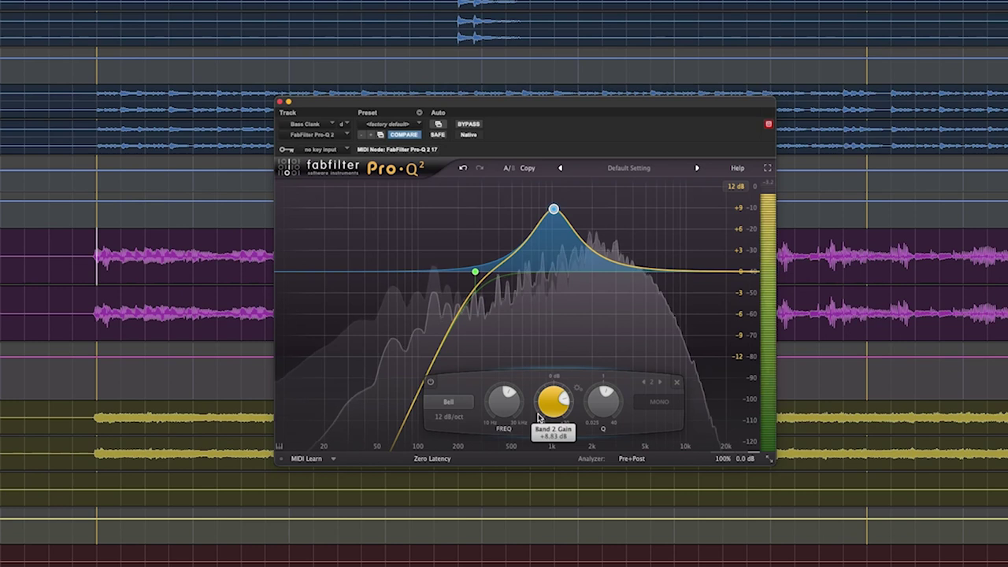
Add a high-shelf band just above 10 kHz and boost it by about 8 dB.
left_click_drag(652, 271, 662, 253)
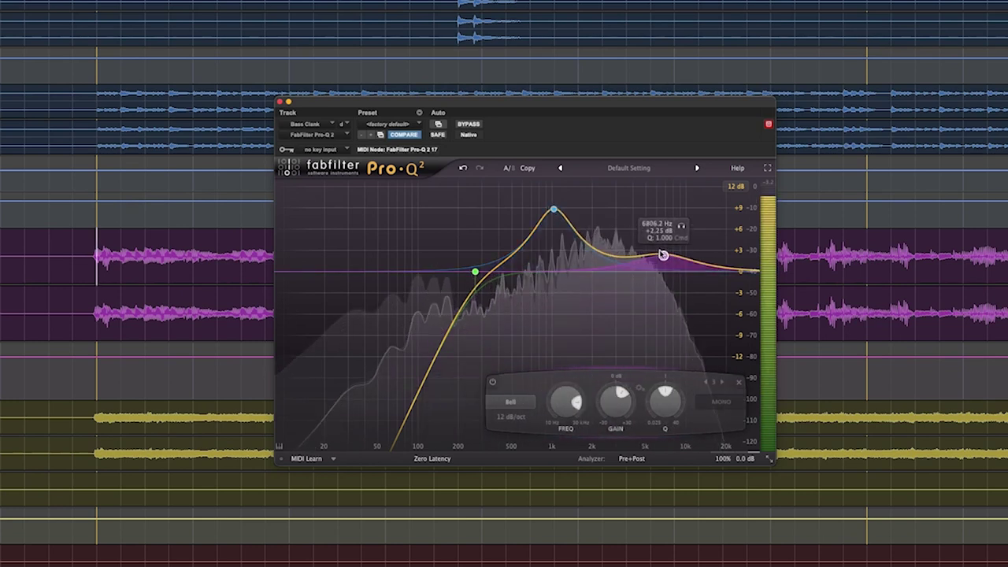
left_click(504, 402)
left_click(507, 459)
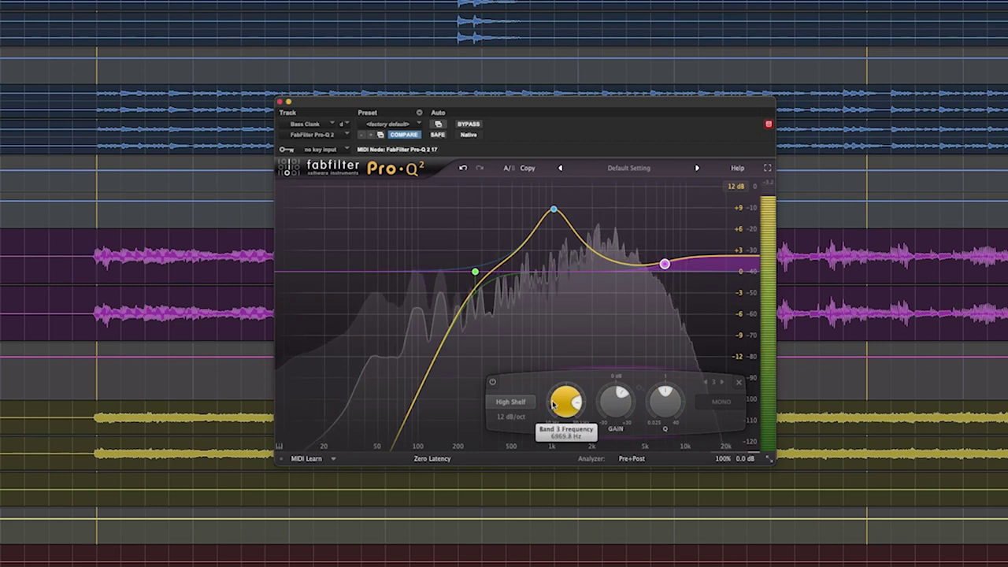
left_click_drag(556, 391, 560, 384)
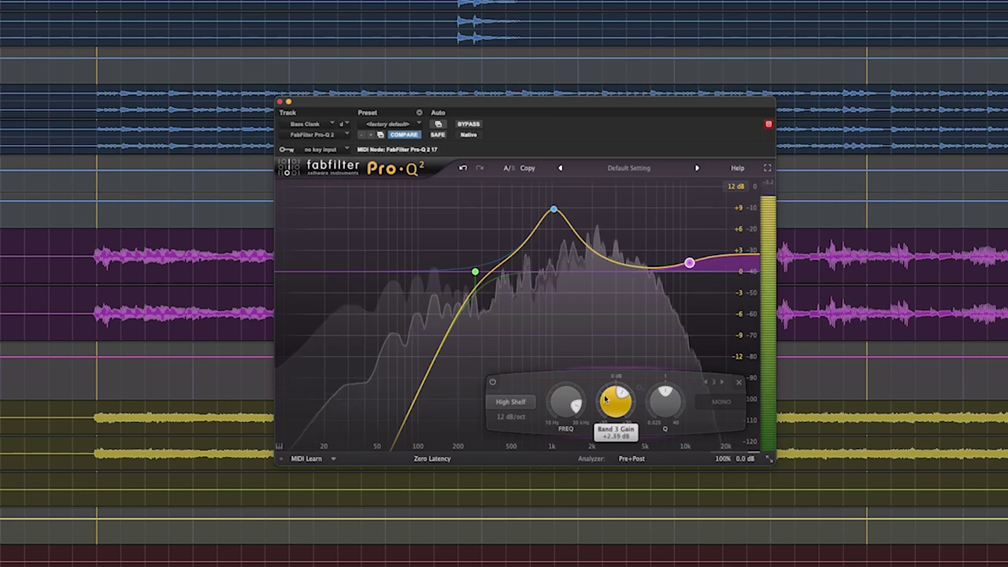
left_click_drag(605, 388, 612, 370)
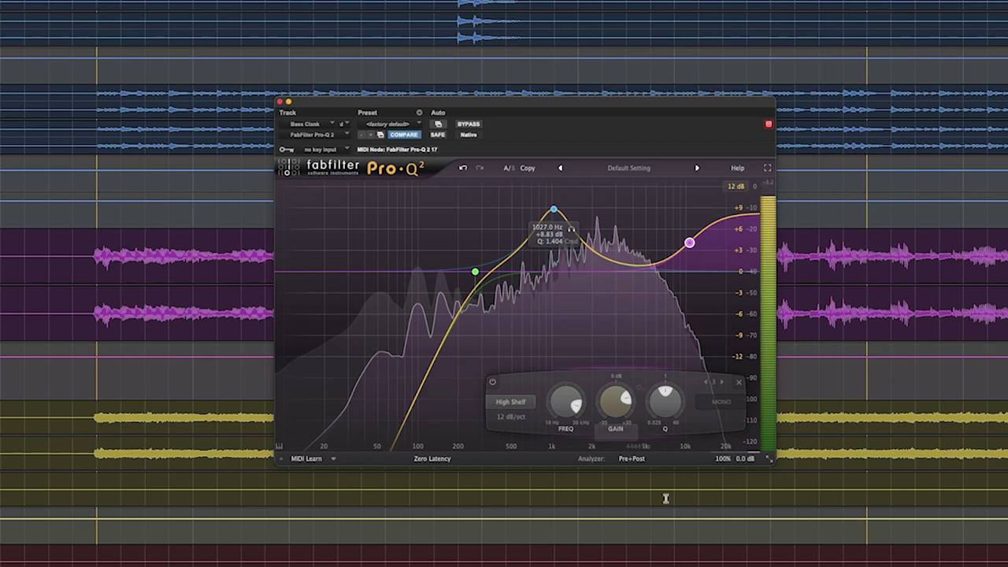
Compare the Bass Clank sound with Pro-Q 2 bypassed and active during playback.
key("space")
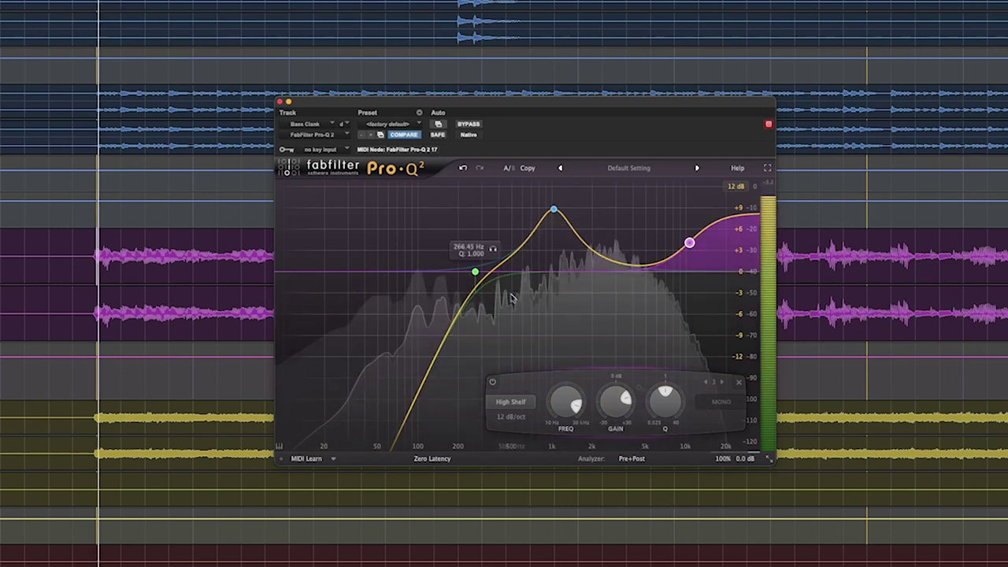
left_click(468, 126)
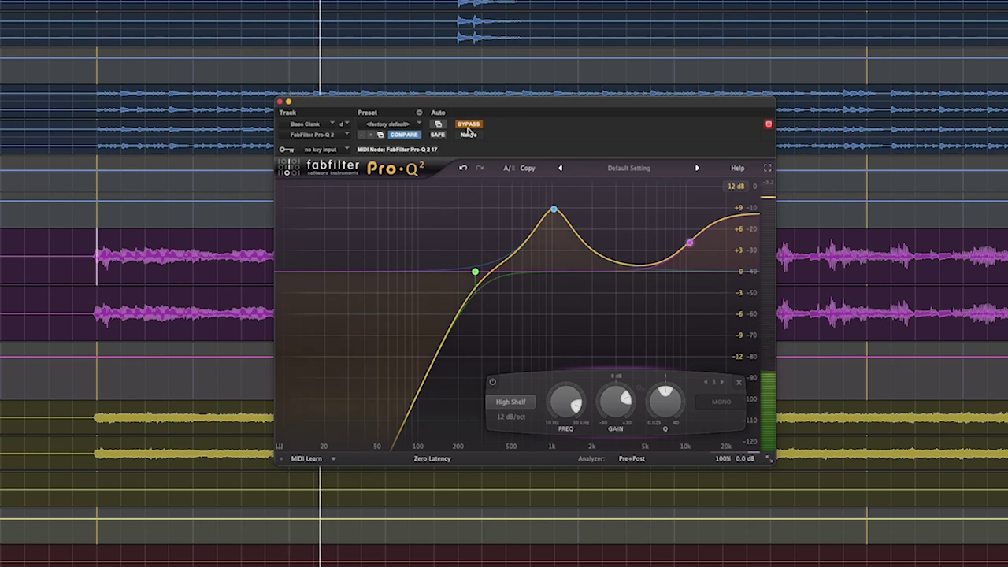
left_click(468, 126)
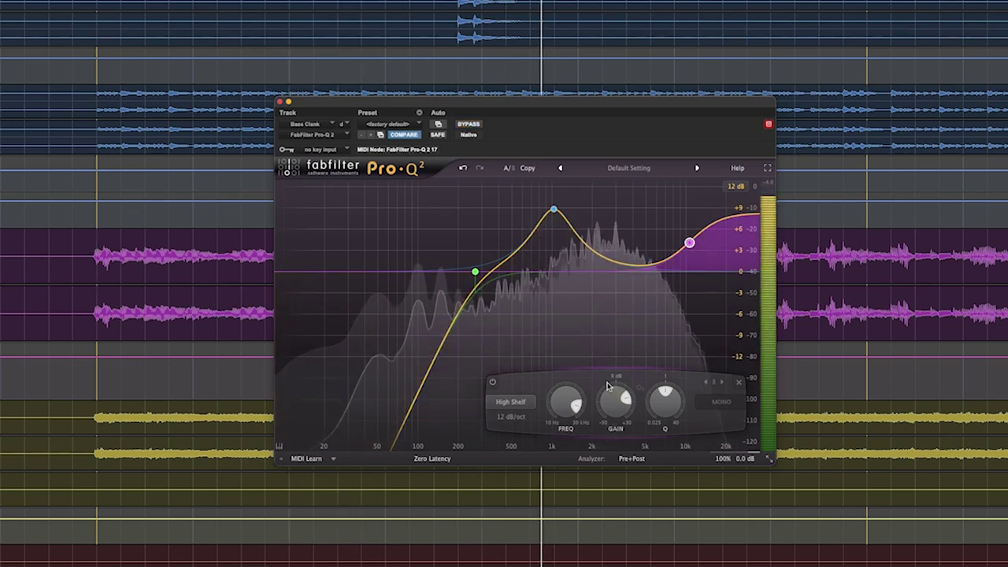
key("space")
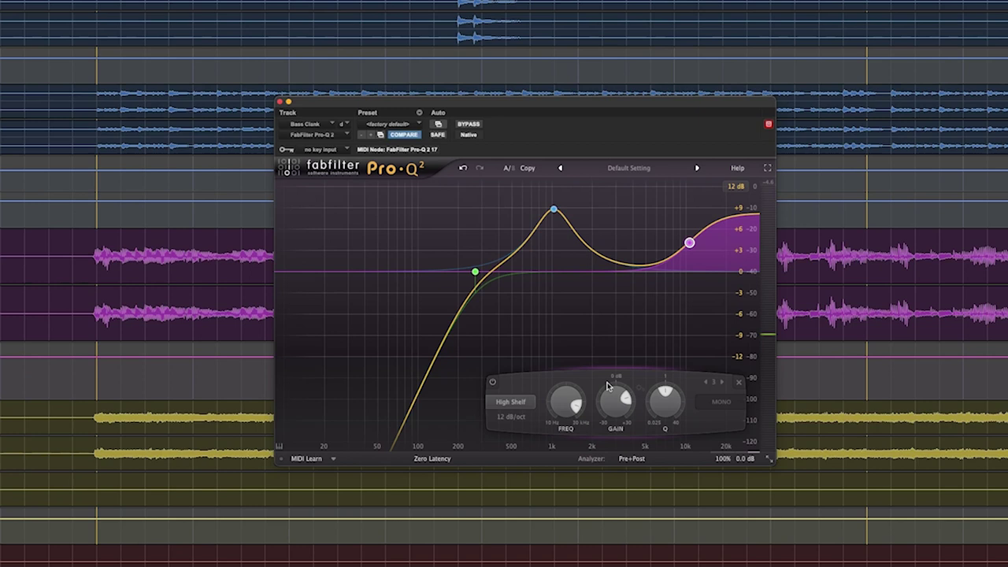
Add a narrow bell band at about 2.8 kHz with 4.29 dB of boost while the track plays.
key("space")
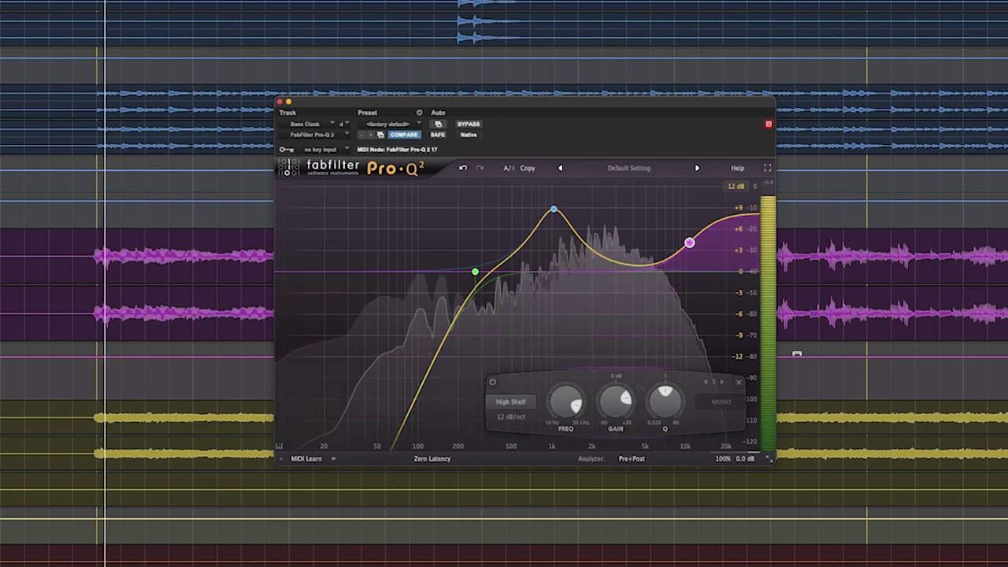
left_click(612, 248)
left_click_drag(611, 247, 611, 242)
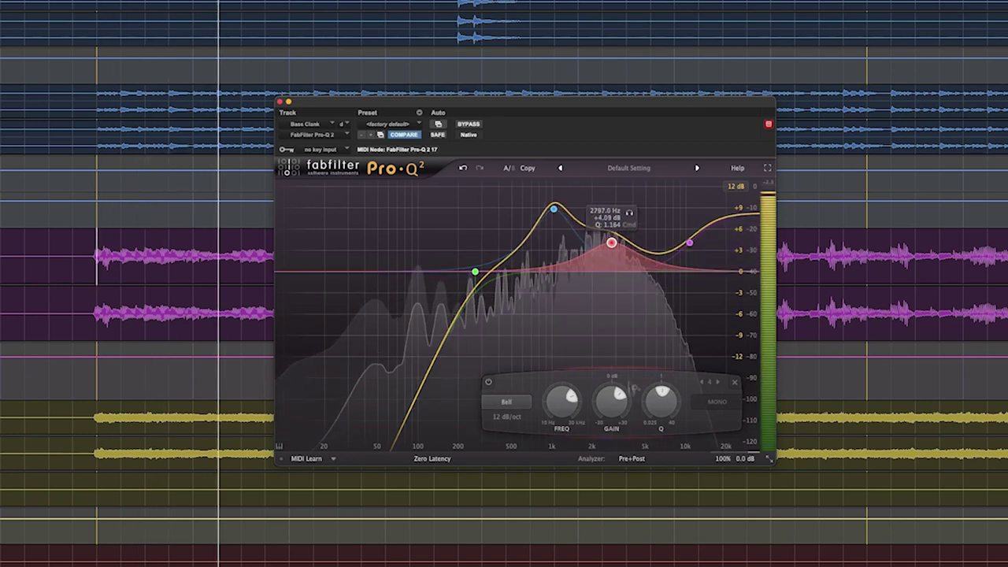
left_click_drag(656, 398, 646, 354)
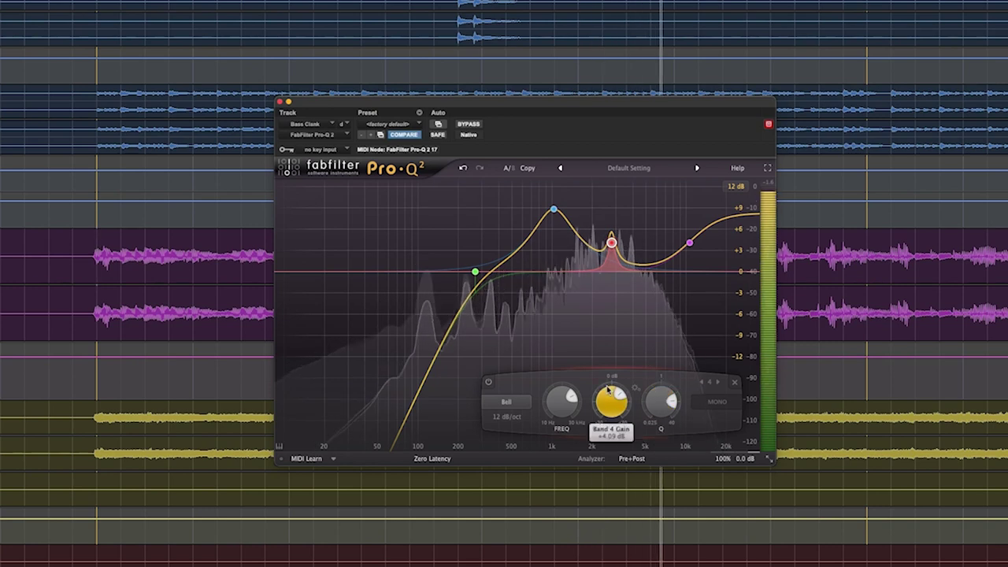
left_click_drag(612, 401, 613, 397)
mouse_move(561, 400)
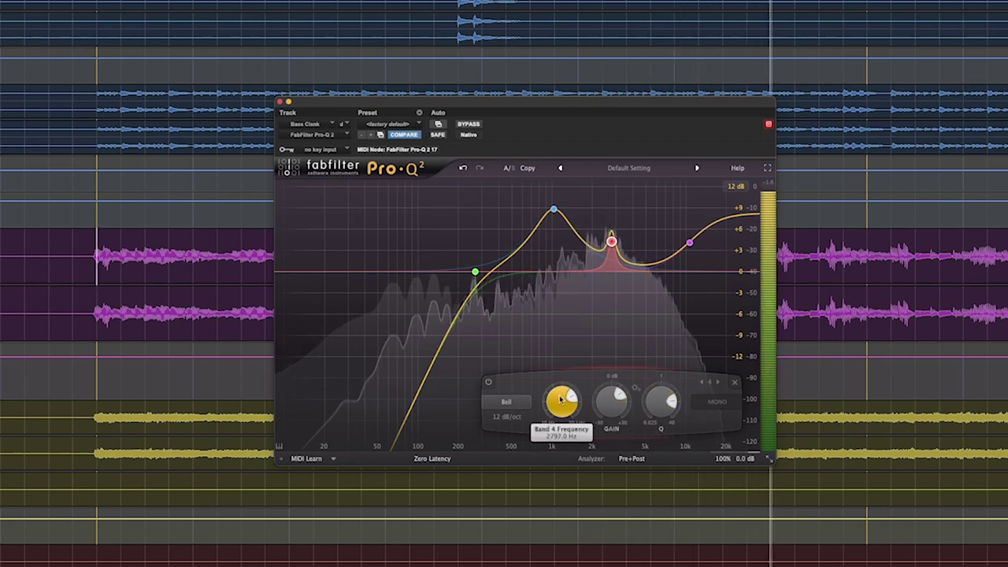
left_click_drag(561, 399, 560, 398)
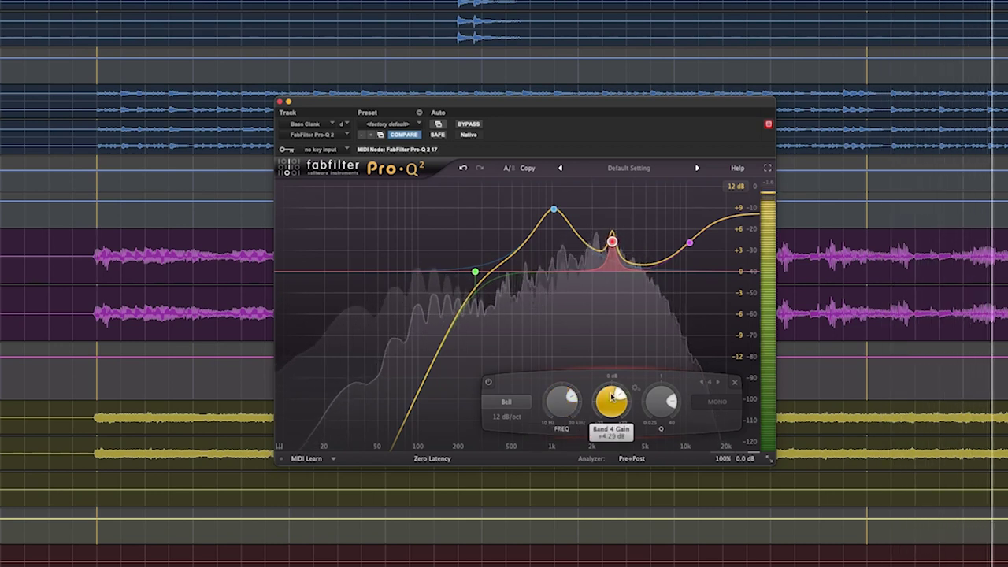
Turn the narrow 2.8 kHz band into a cut of about -6 dB.
mouse_move(612, 241)
left_click_drag(630, 211, 630, 211)
left_click_drag(611, 402, 600, 439)
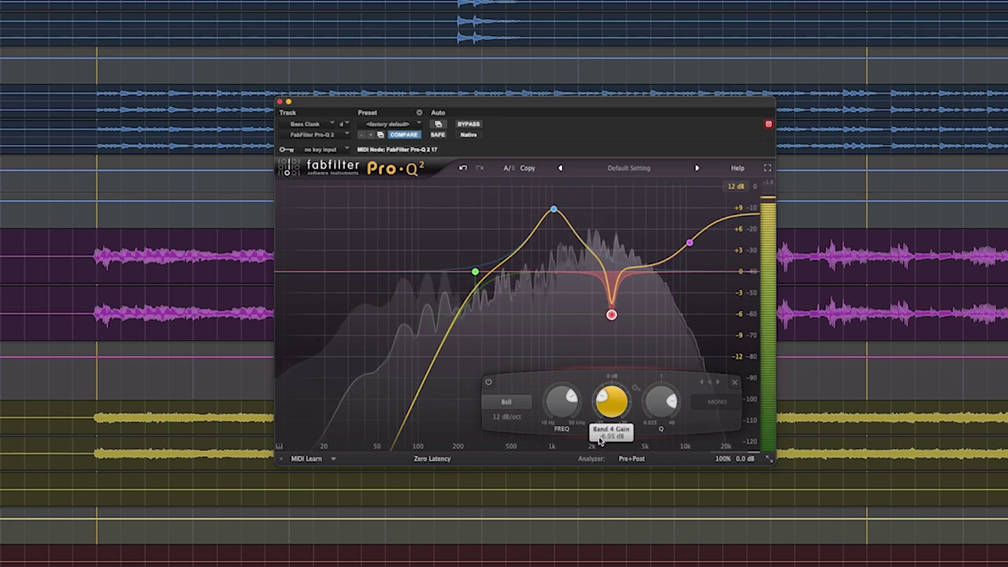
left_click_drag(628, 335, 629, 336)
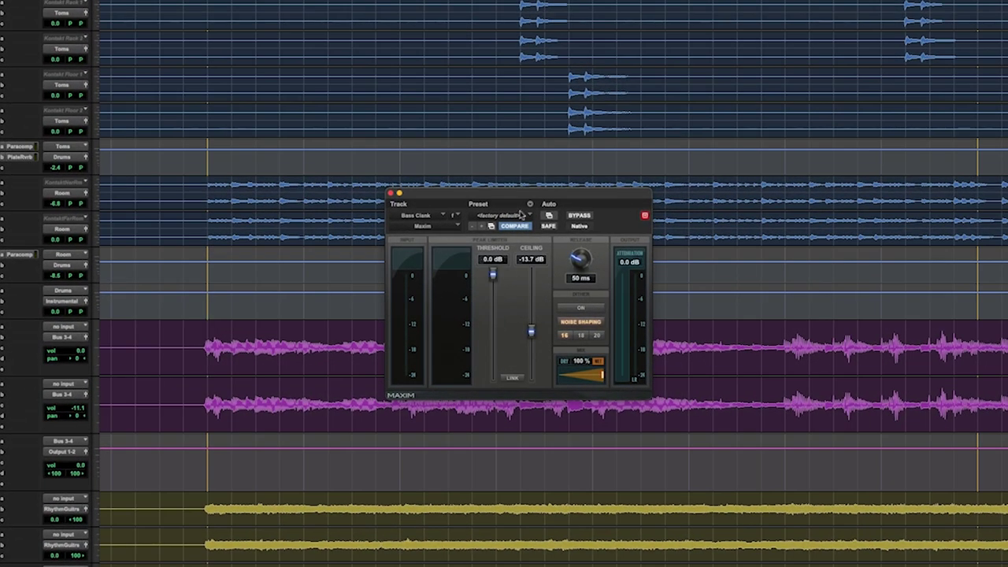
Reset the Maxim limiter on Bass Clank to its factory default preset and start playback.
left_click(520, 215)
left_click(520, 218)
key("space")
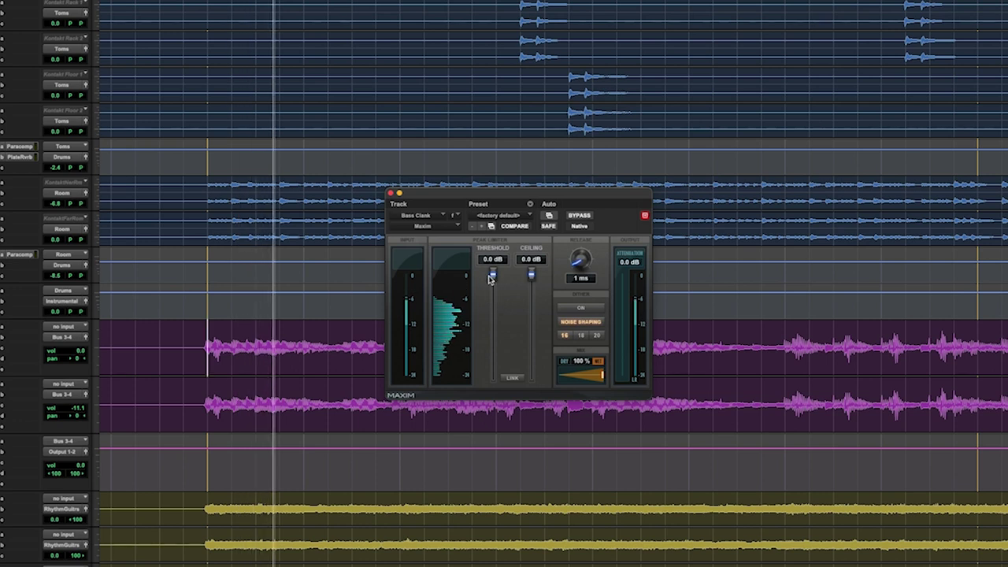
Lower the Bass Clank Maxim threshold and ceiling to -5.2 dB, toggle their link and fine-tune the ceiling.
left_click_drag(490, 278, 493, 297)
left_click(513, 378)
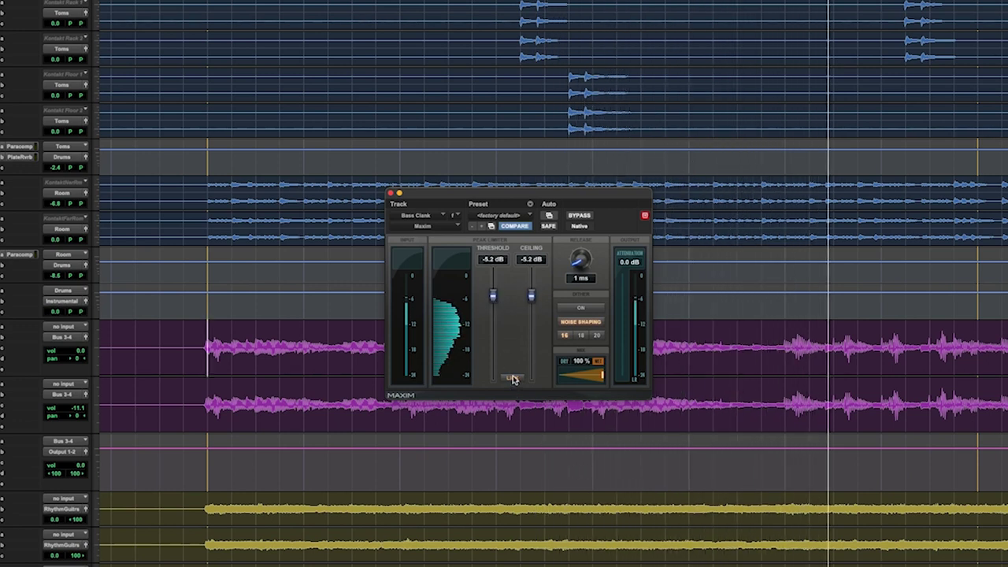
left_click_drag(533, 297, 533, 295)
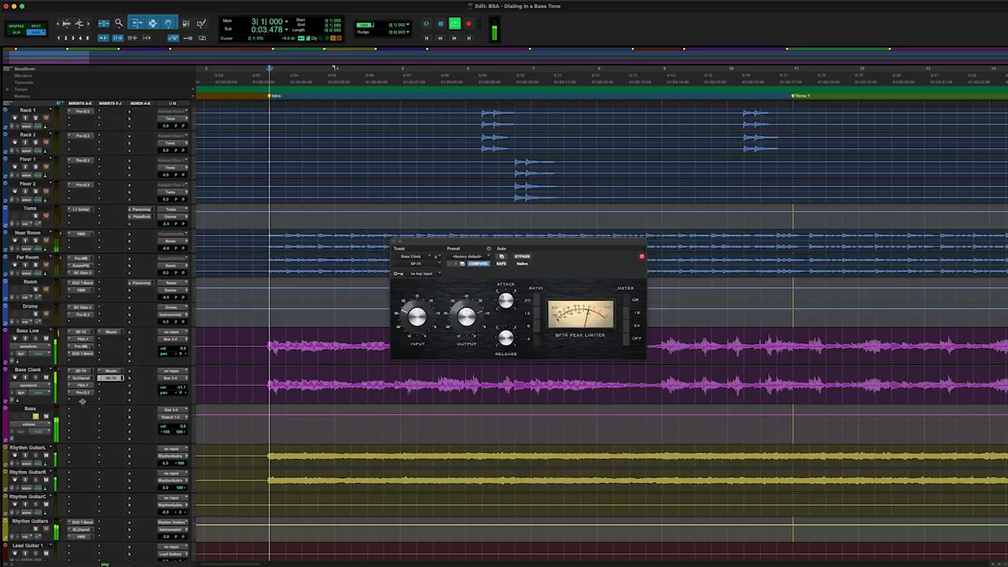
Raise the Bass Clank track volume during playback and close the BF-76 window.
left_click_drag(182, 388, 182, 387)
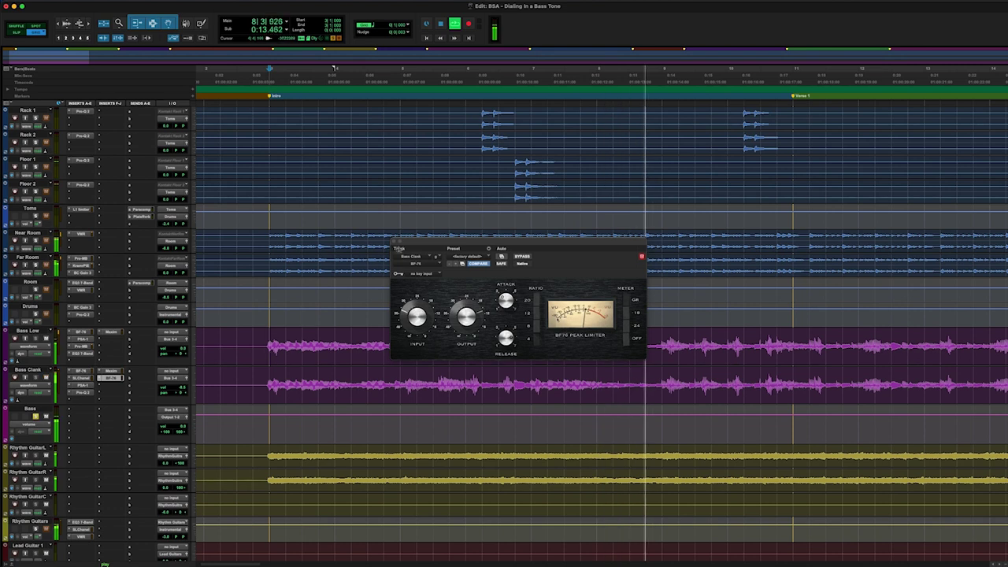
left_click(395, 241)
Take the Bass bus out of solo and lower its volume against the full mix.
mouse_move(183, 426)
left_mouse_down()
mouse_move(183, 441)
mouse_move(181, 428)
left_mouse_up()
left_click(36, 416)
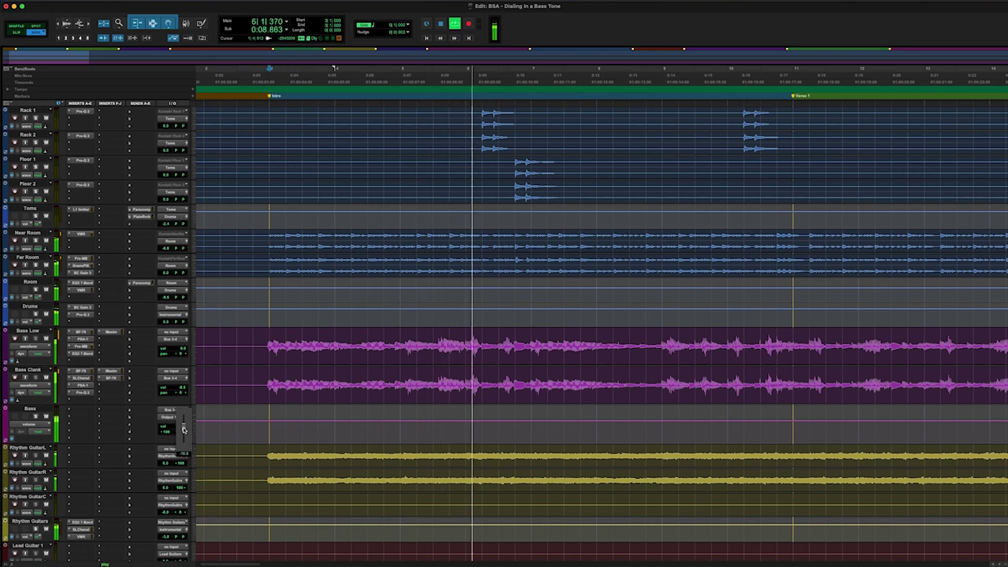
left_click_drag(184, 430, 183, 433)
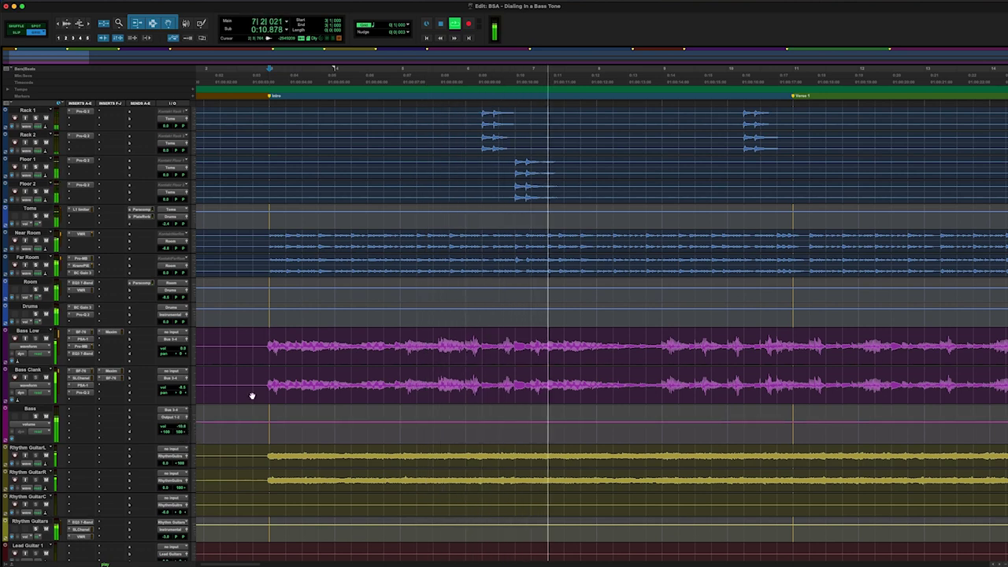
Zoom out the timeline and play the full mix from the Pre Chorus 2 marker.
key("r")
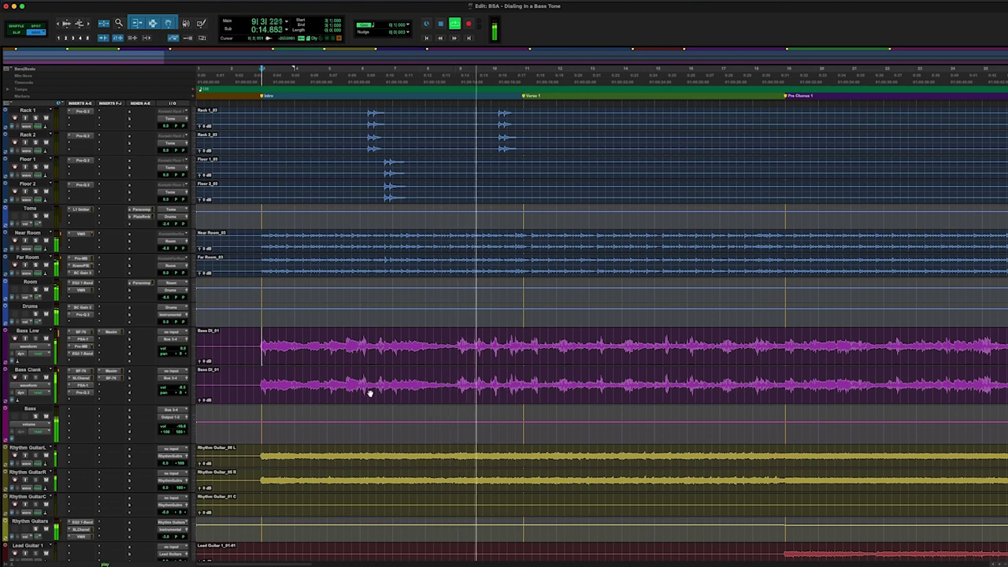
key("space")
scroll(470, 383, "right", 15)
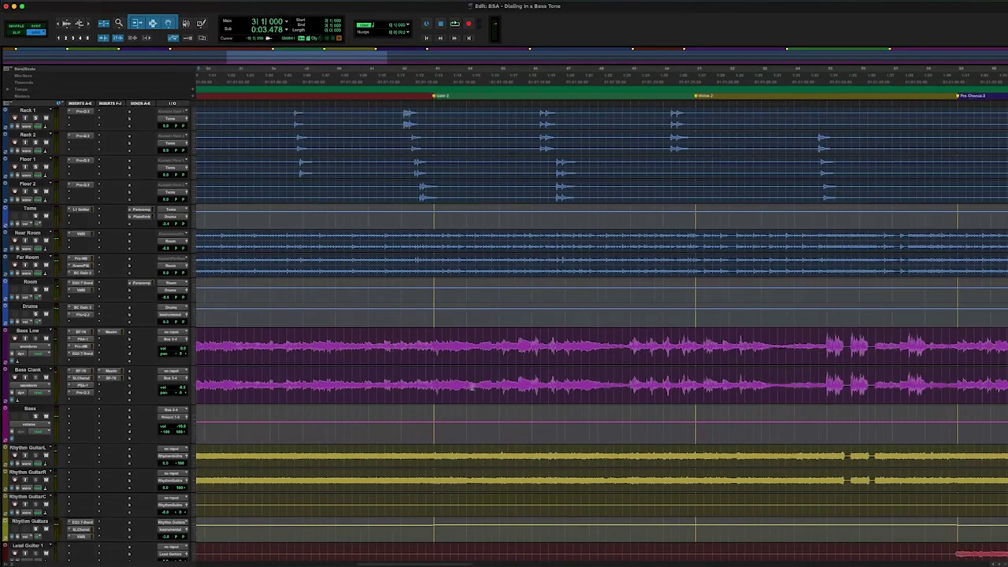
key("space")
scroll(713, 358, "right", 8)
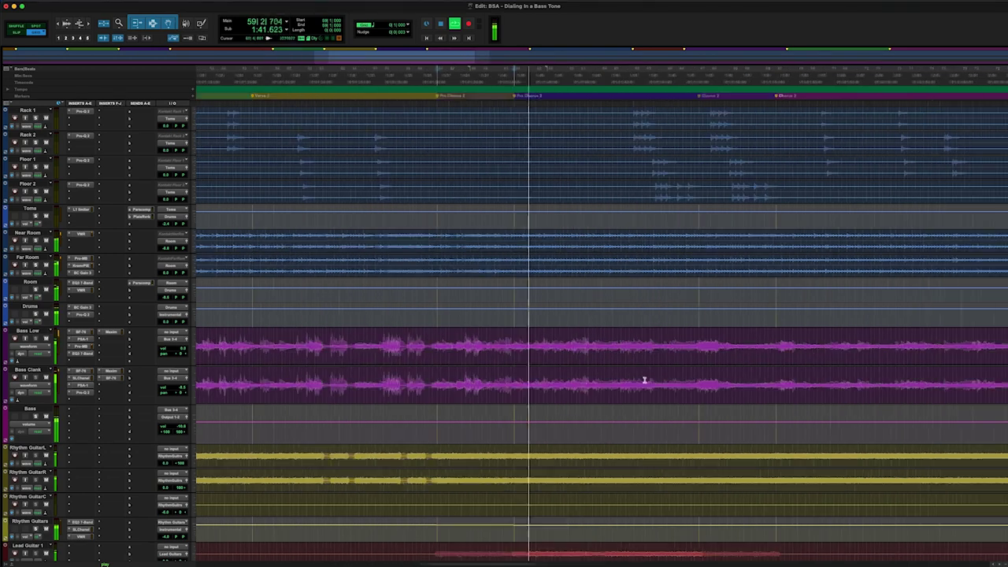
scroll(277, 409, "right", 3)
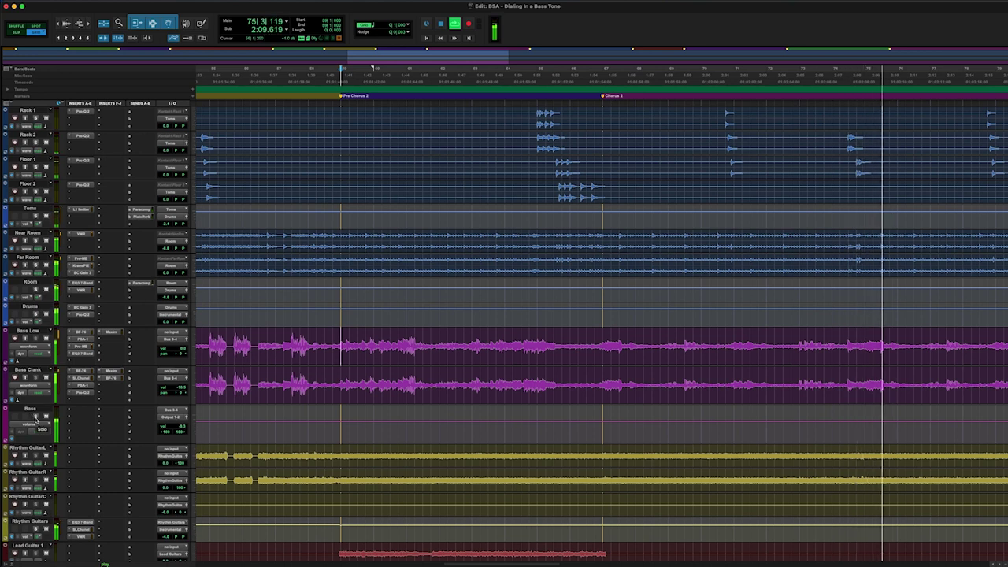
Stop playback and insert Black Salt Audio's Low Control (mono) after the 7-band EQ on Bass Low.
key("space")
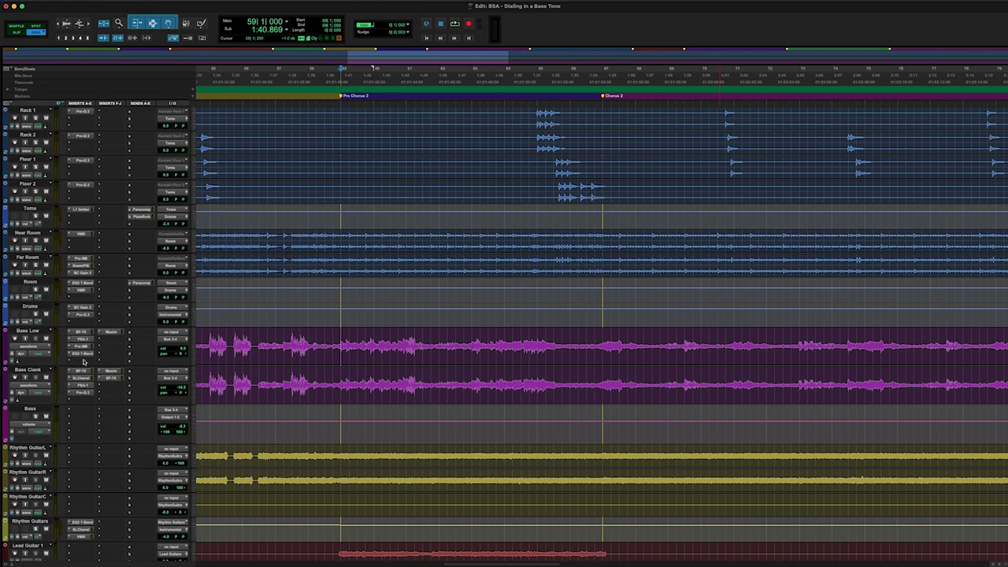
left_click(84, 362)
mouse_move(100, 363)
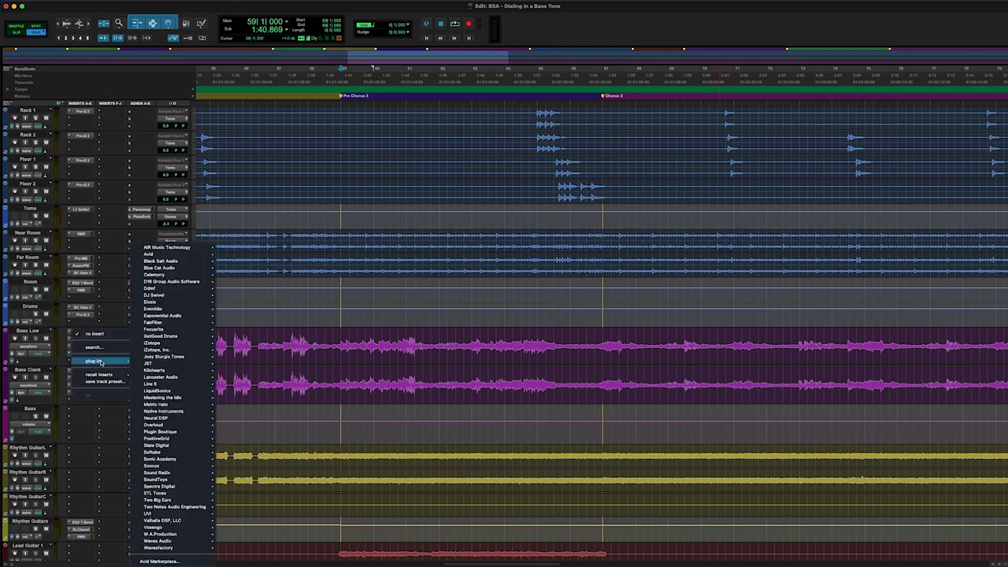
mouse_move(183, 266)
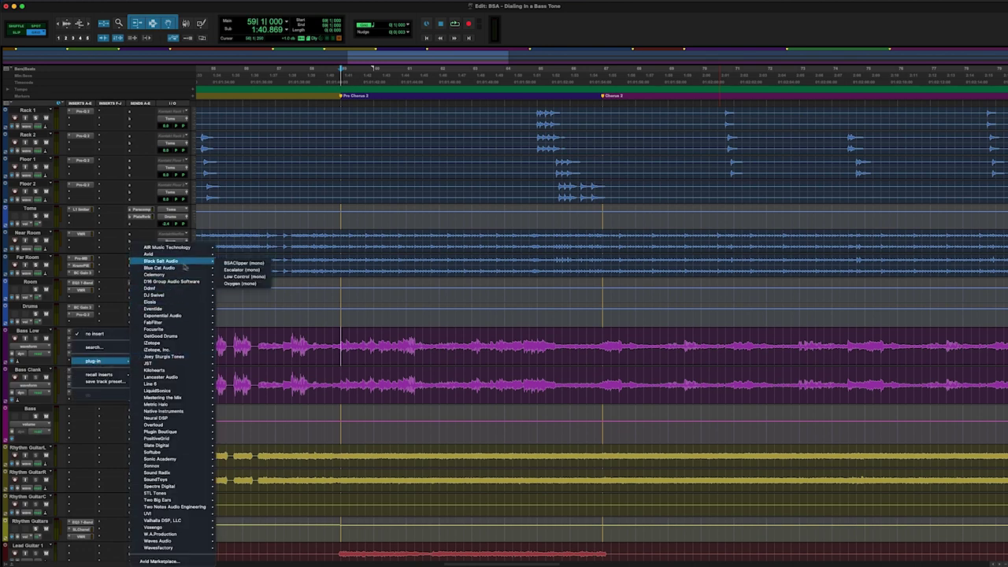
left_click(239, 277)
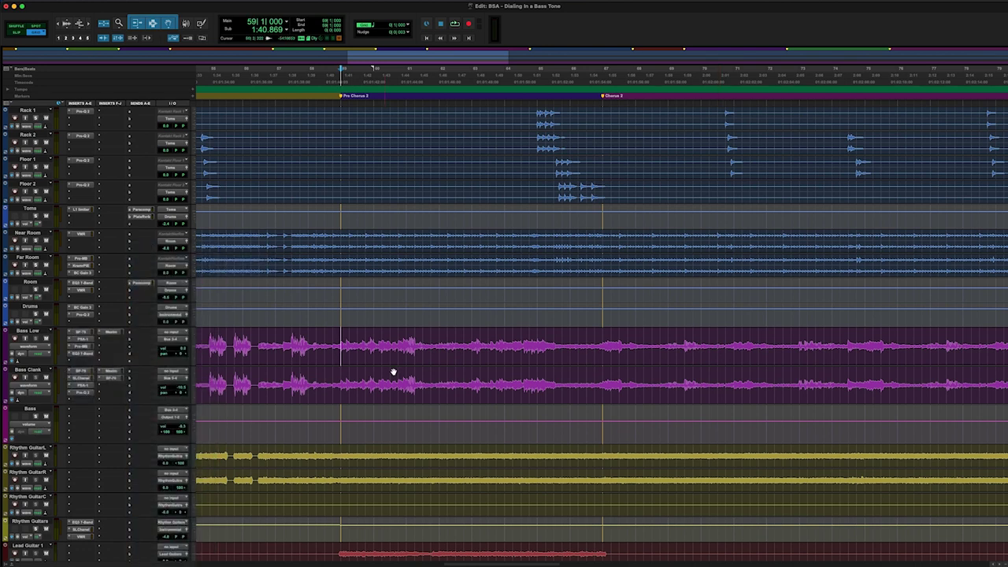
left_click_drag(526, 242, 498, 214)
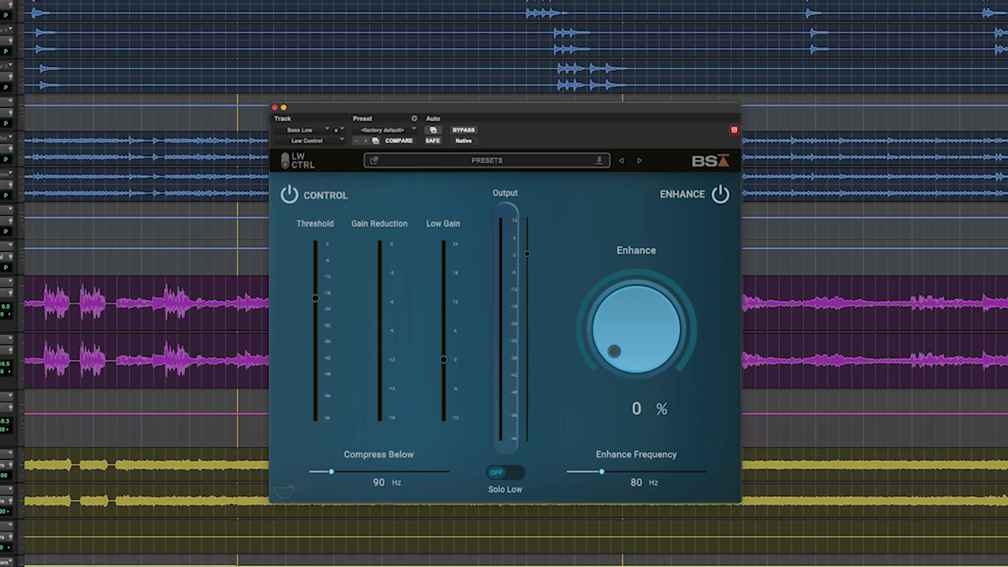
Set Low Control to compress below 80 Hz with a -42.6 dB threshold and 6.0 dB low gain, briefly soloing the lows during playback.
key("space")
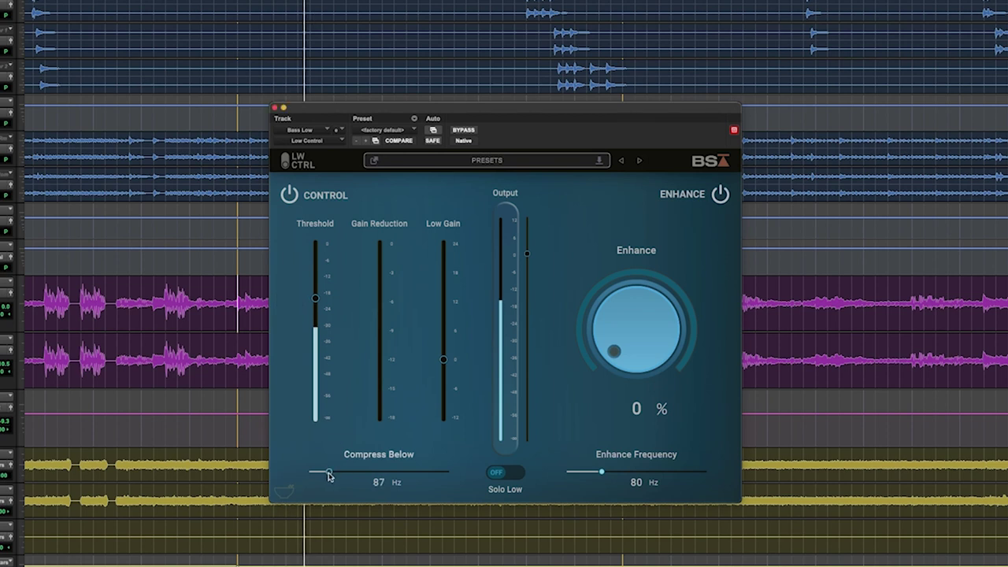
left_click_drag(327, 475, 323, 476)
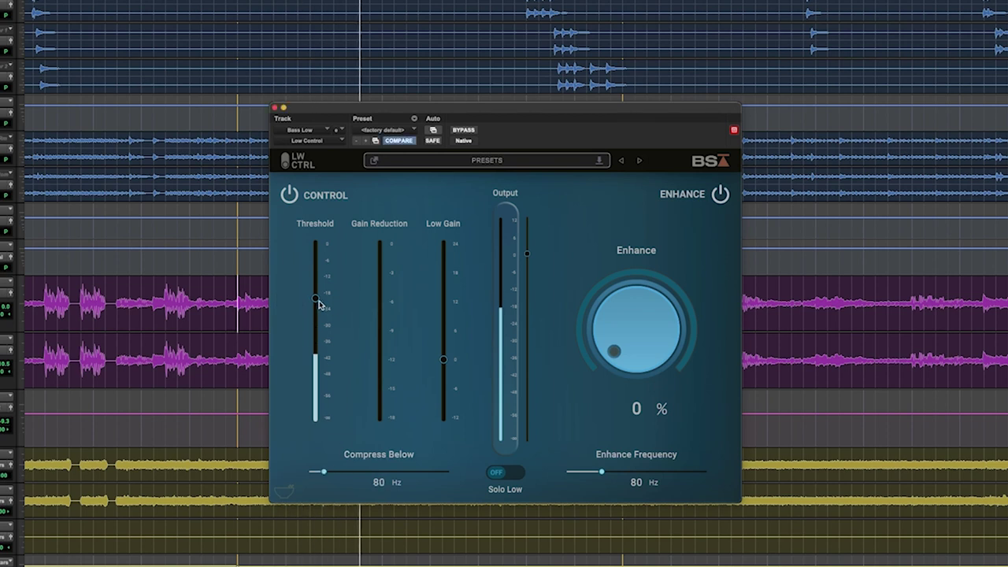
left_click_drag(317, 297, 304, 351)
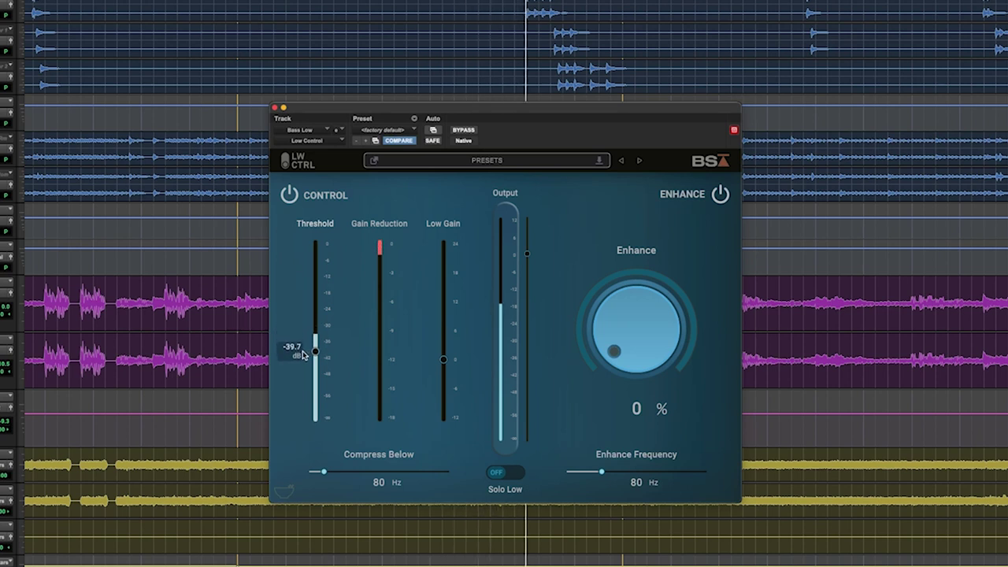
left_click_drag(304, 356, 299, 361)
left_click_drag(443, 359, 444, 332)
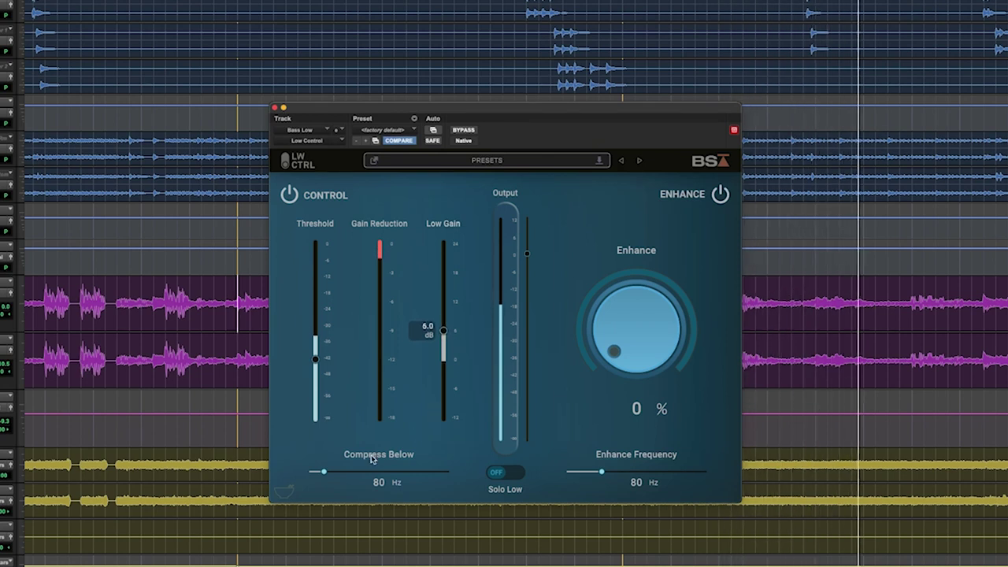
left_click(500, 473)
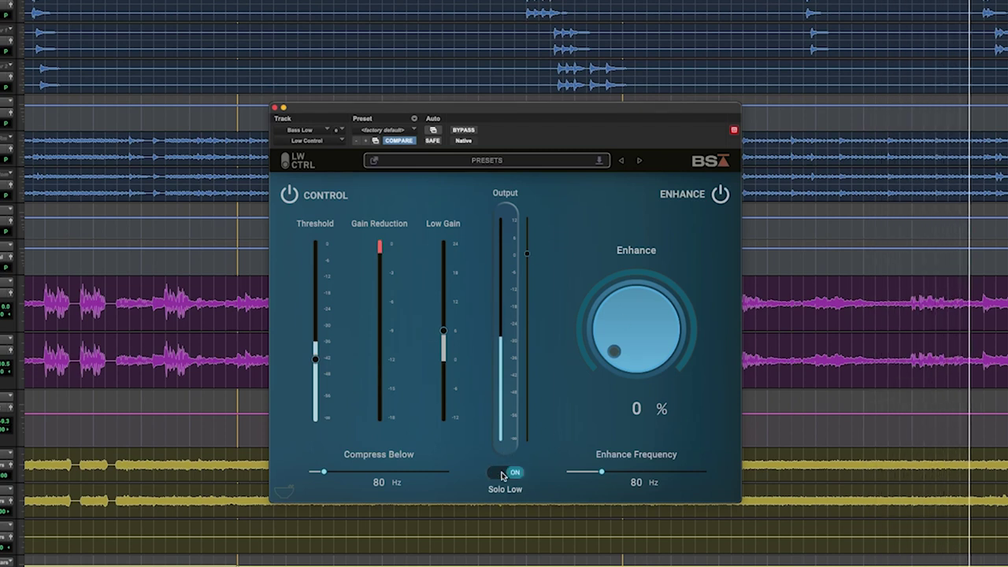
left_click(501, 473)
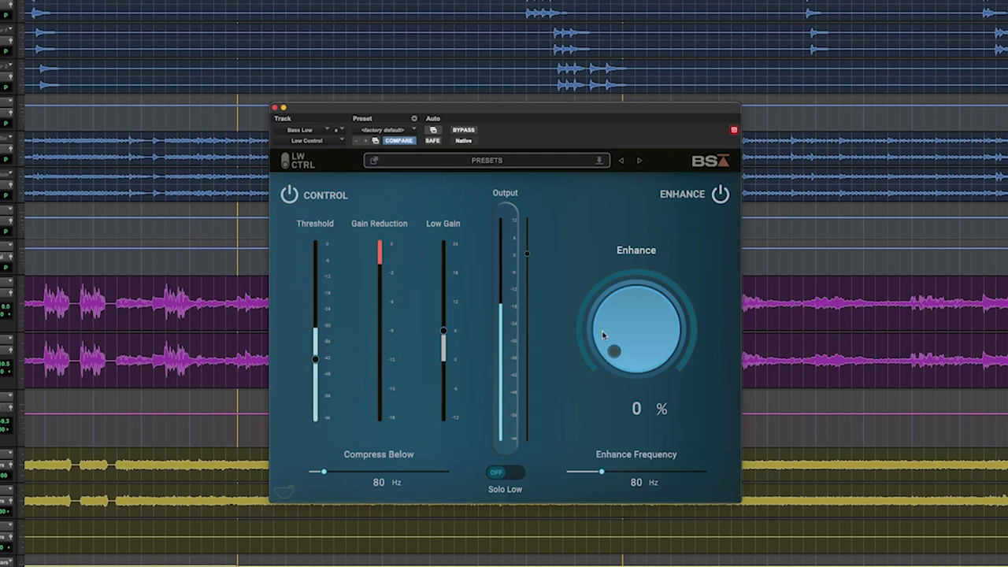
Set Low Control's Enhance amount to 31 % and compare the plug-in bypassed and active.
left_click_drag(602, 308, 603, 284)
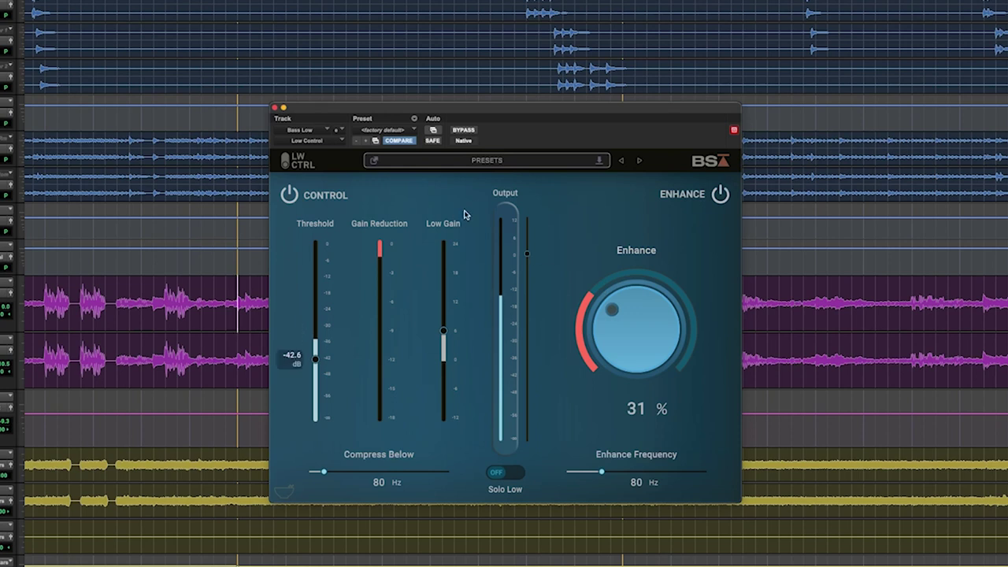
left_click(465, 131)
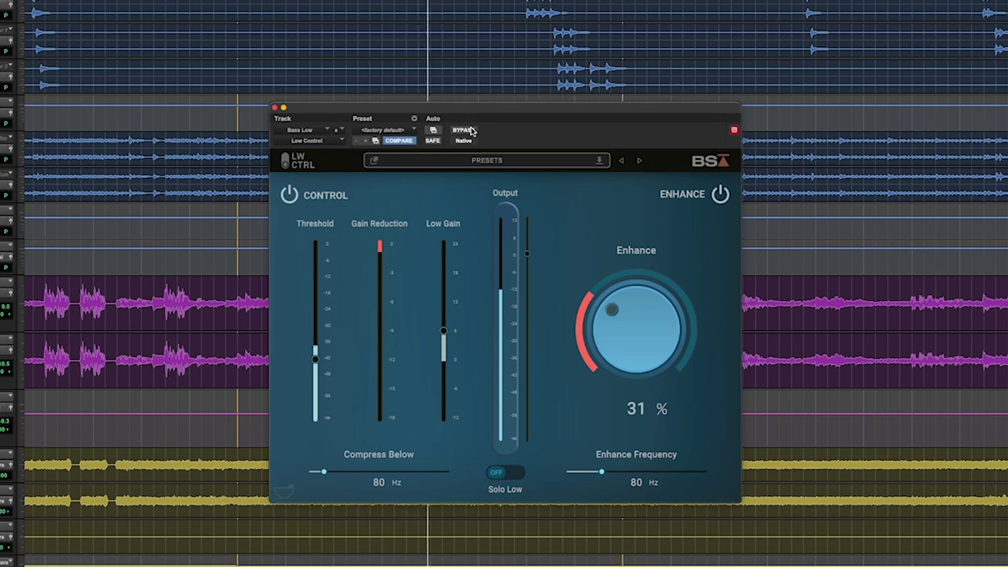
left_click(465, 131)
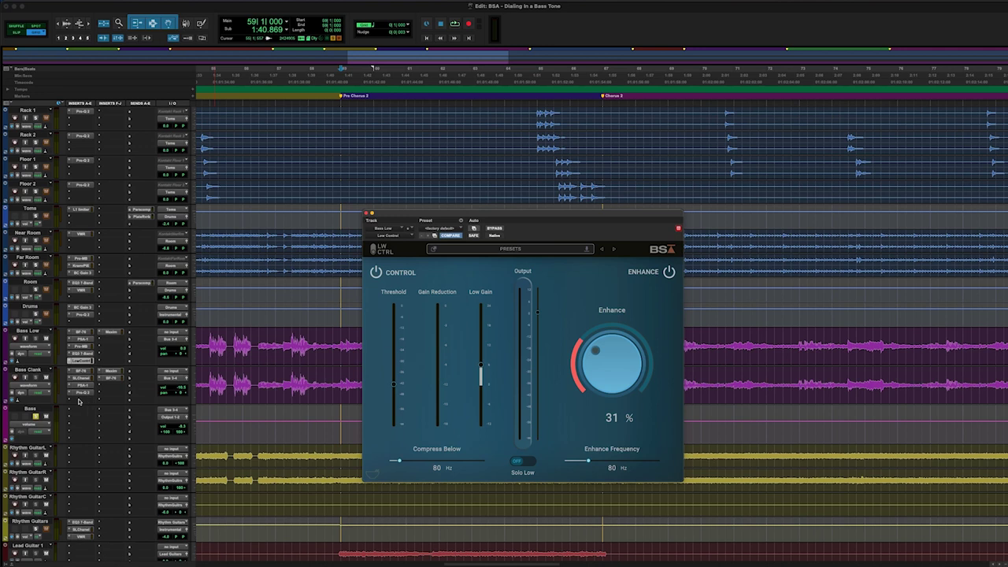
Insert Black Salt Audio's Escalator (mono) after Pro-Q 2 on the Bass Clank track.
left_click(79, 401)
mouse_move(95, 401)
mouse_move(209, 260)
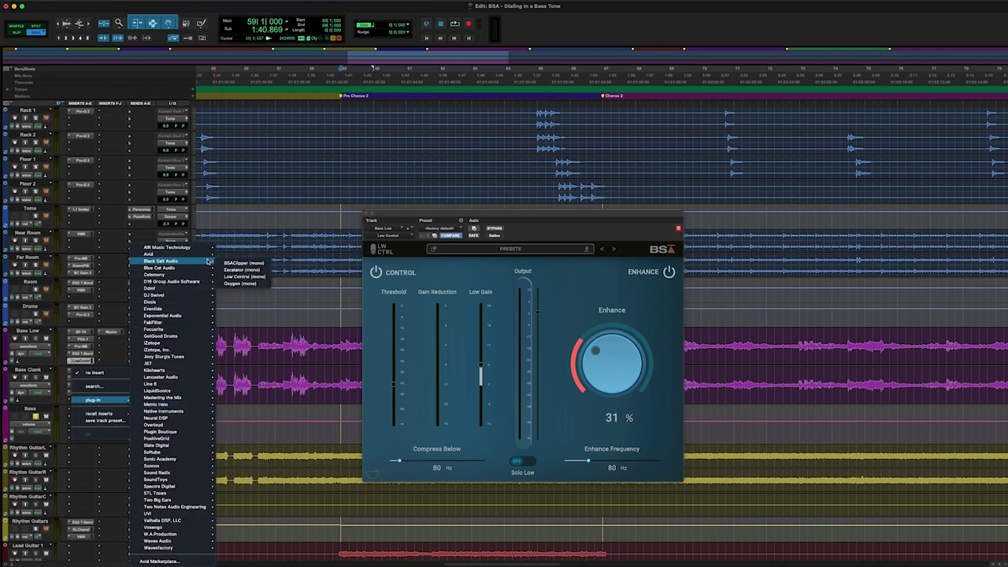
left_click(237, 269)
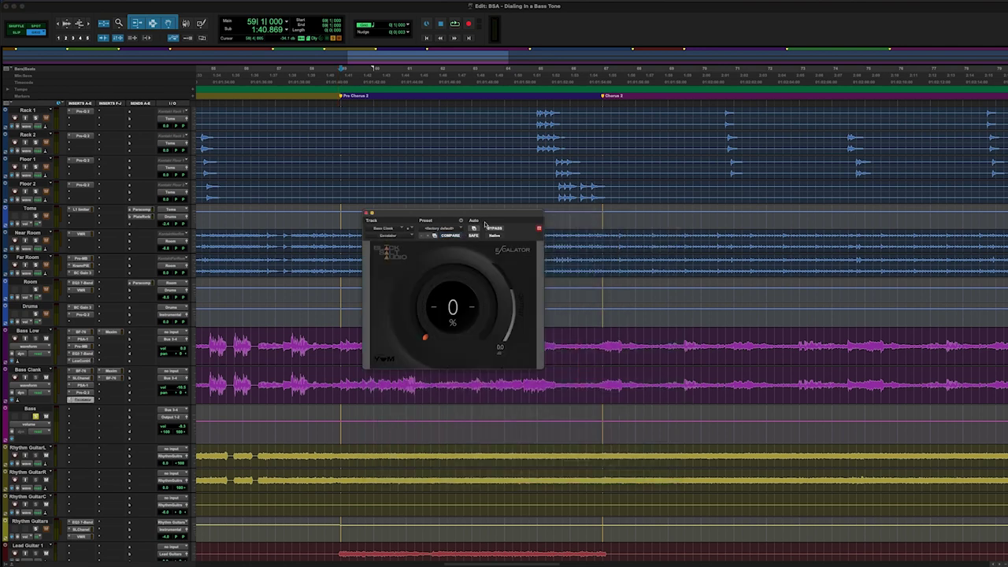
left_click_drag(482, 216, 510, 226)
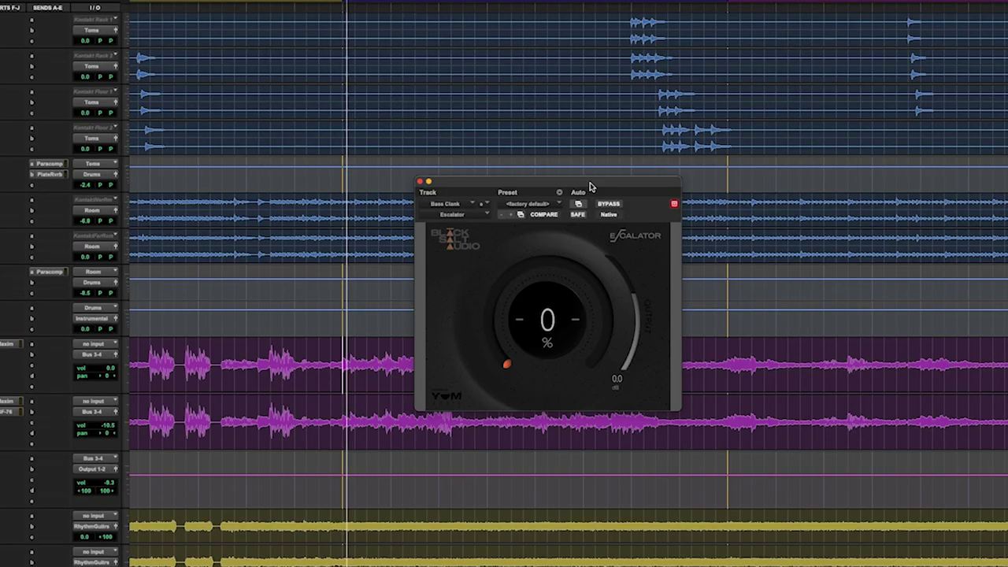
Set Escalator's saturation amount to 19 % and repeatedly compare it bypassed and active during playback.
left_click_drag(522, 322, 522, 296)
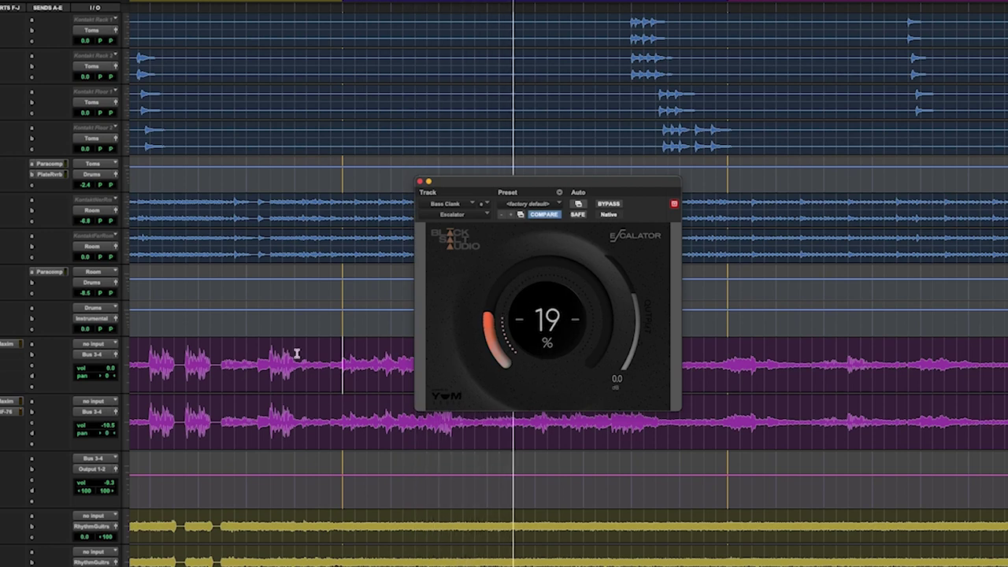
left_click(609, 204)
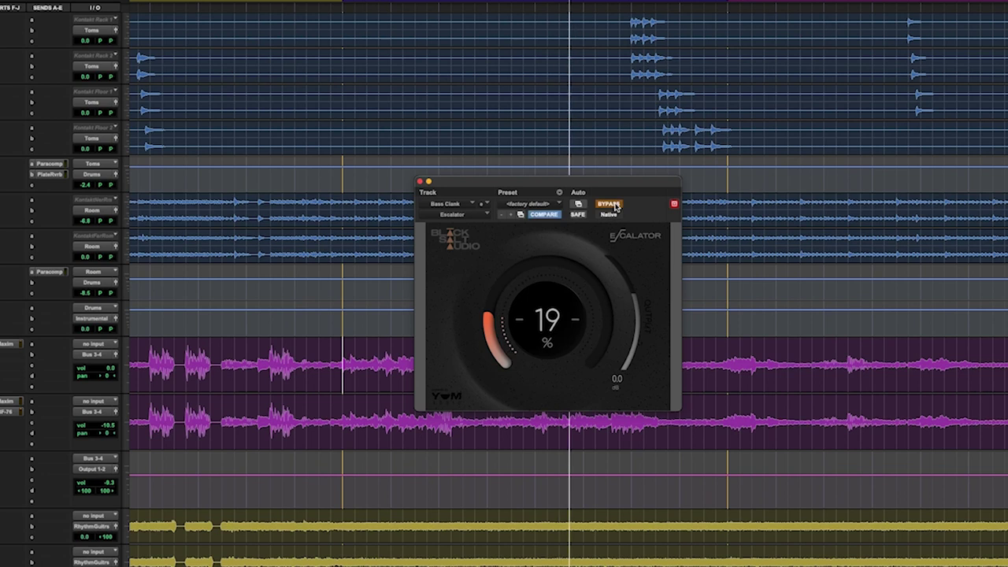
left_click(610, 204)
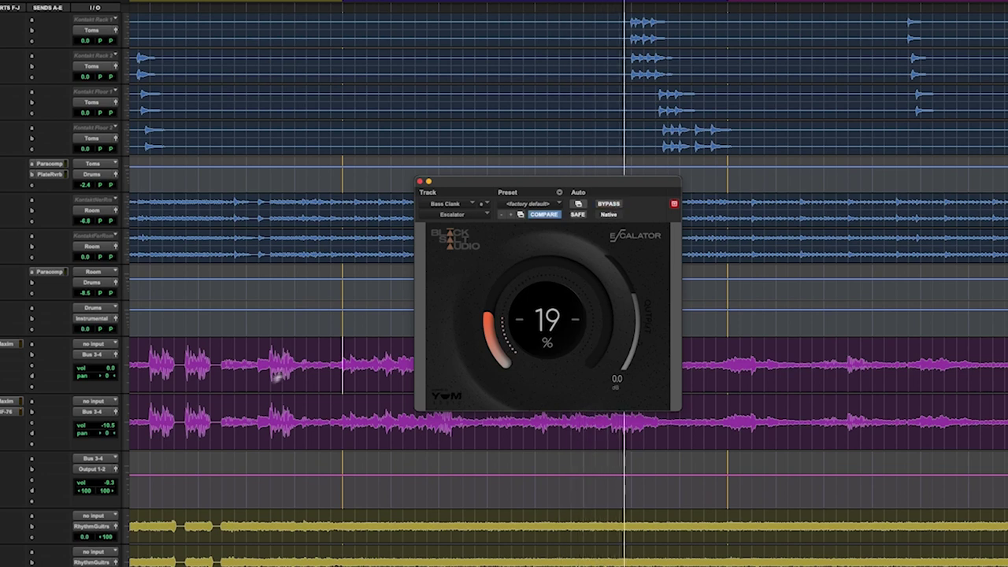
left_click(609, 207)
left_click(609, 205)
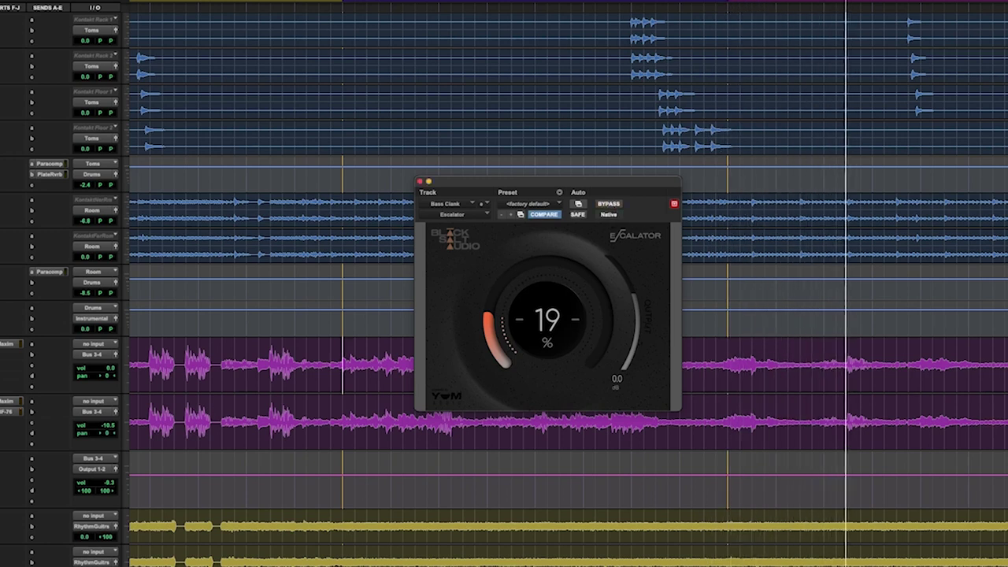
left_click(614, 208)
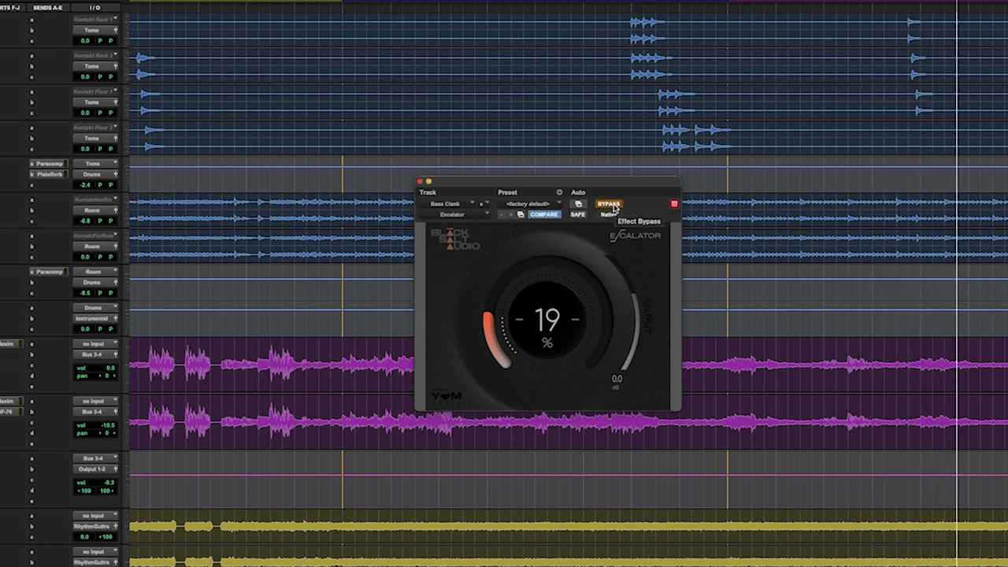
left_click(615, 208)
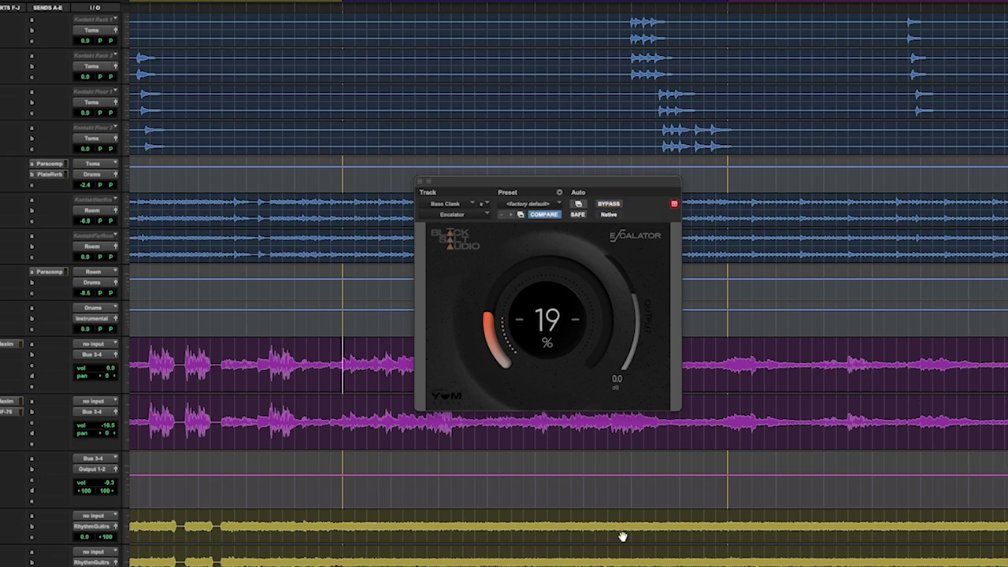
Play further sections of the song up to Bridge 1 and repeatedly compare Escalator bypassed and active.
scroll(623, 537, "right", 3)
scroll(895, 388, "right", 10)
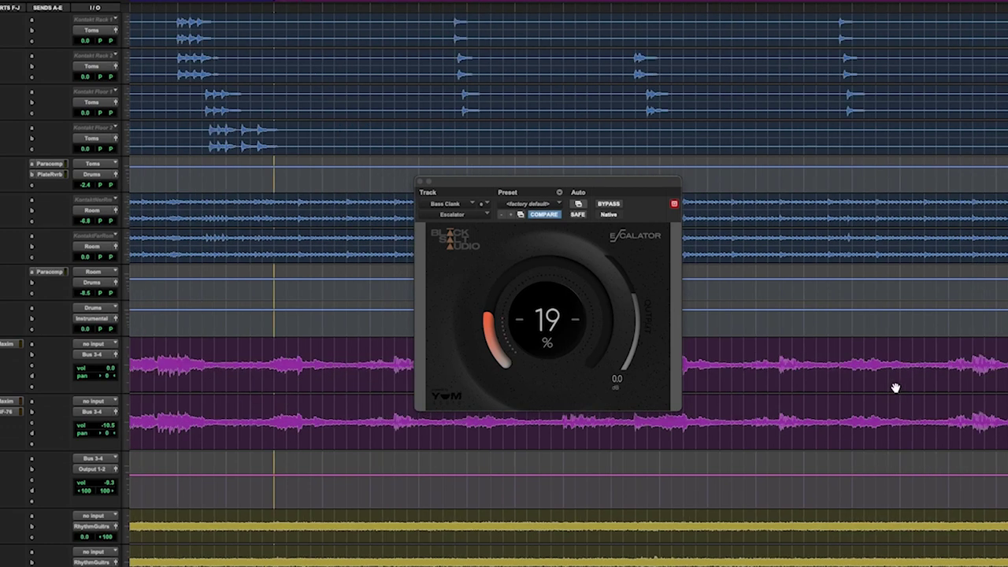
left_click(847, 353, "shift")
left_click(847, 354)
key("space")
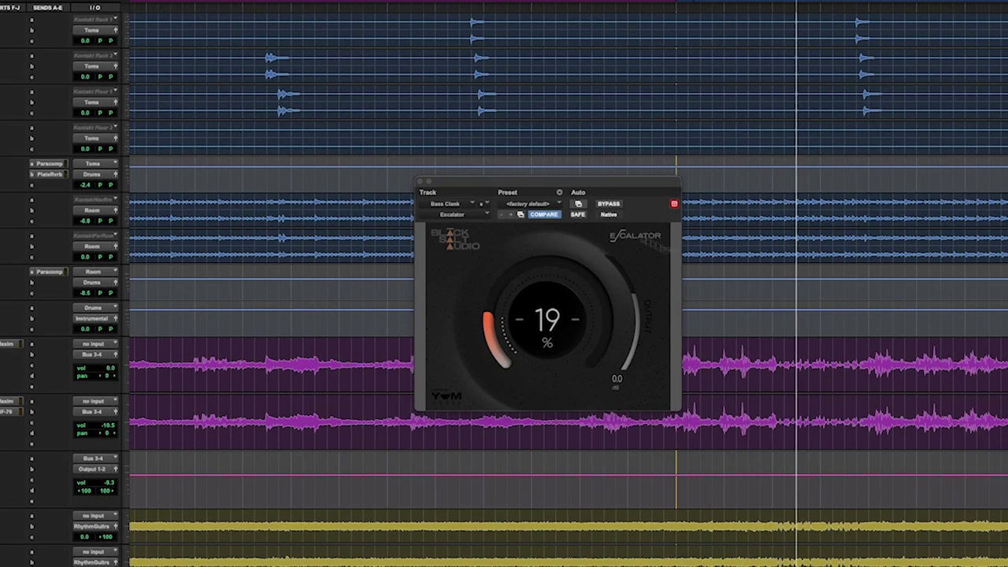
left_click(615, 206)
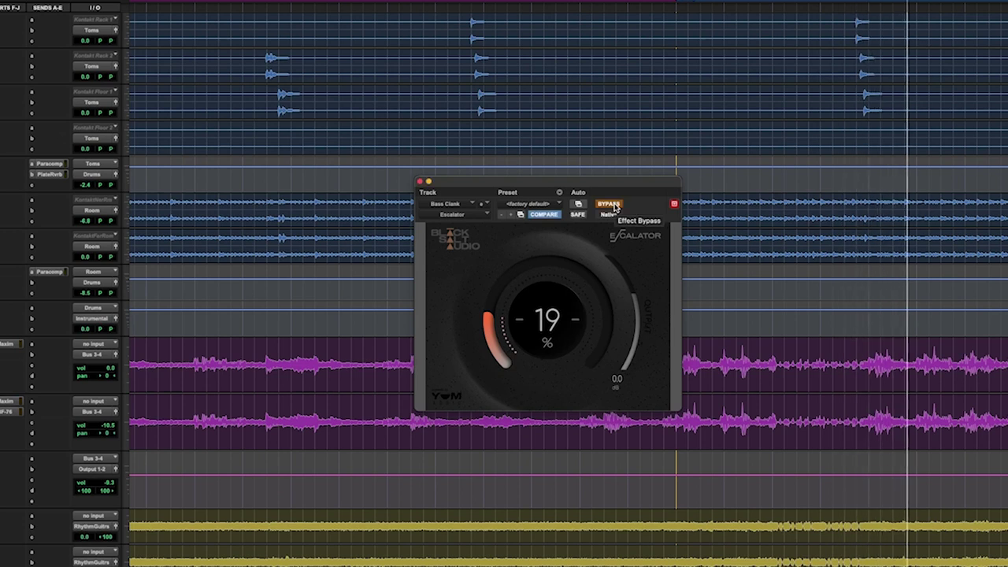
left_click(615, 205)
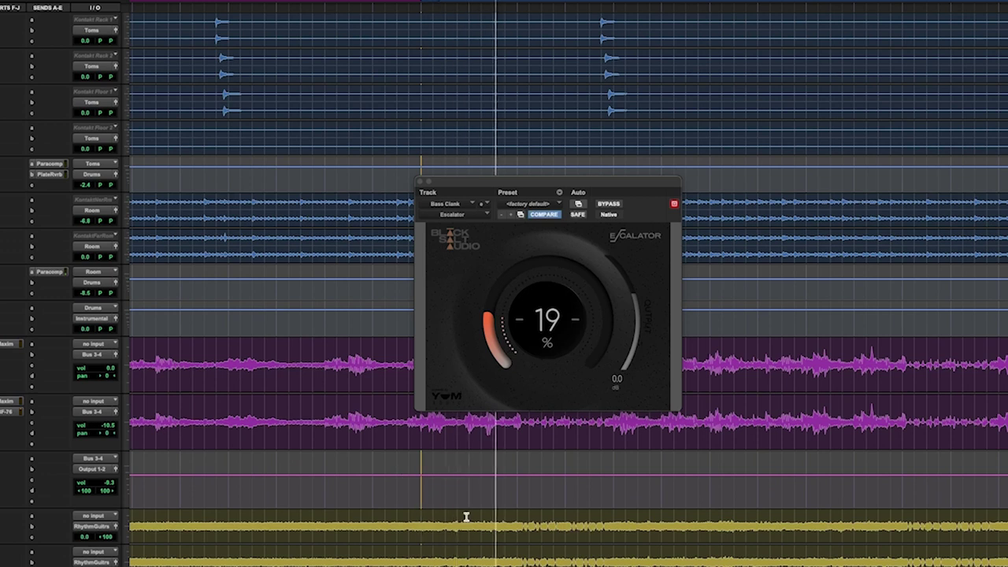
scroll(466, 517, "right", 2)
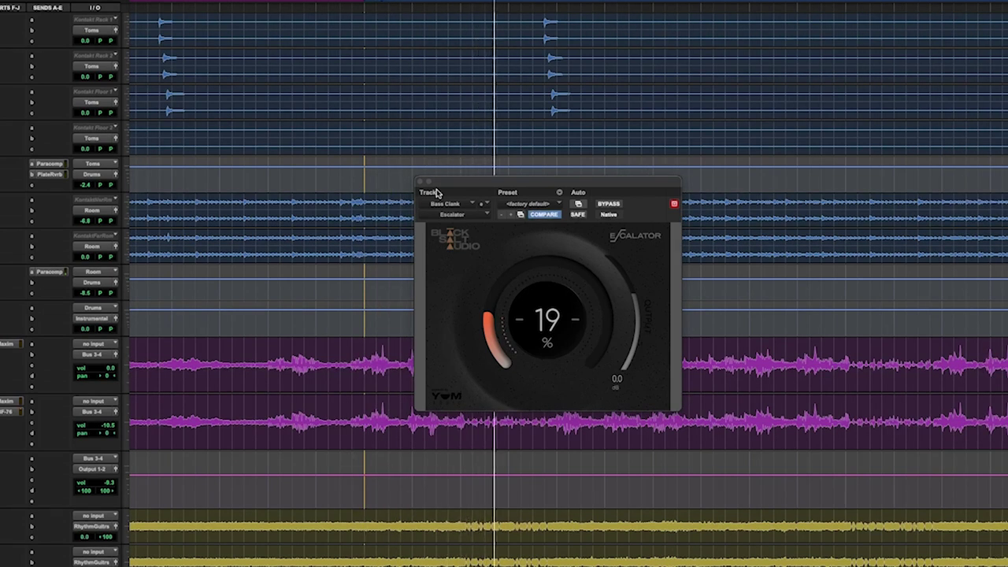
left_click(607, 205)
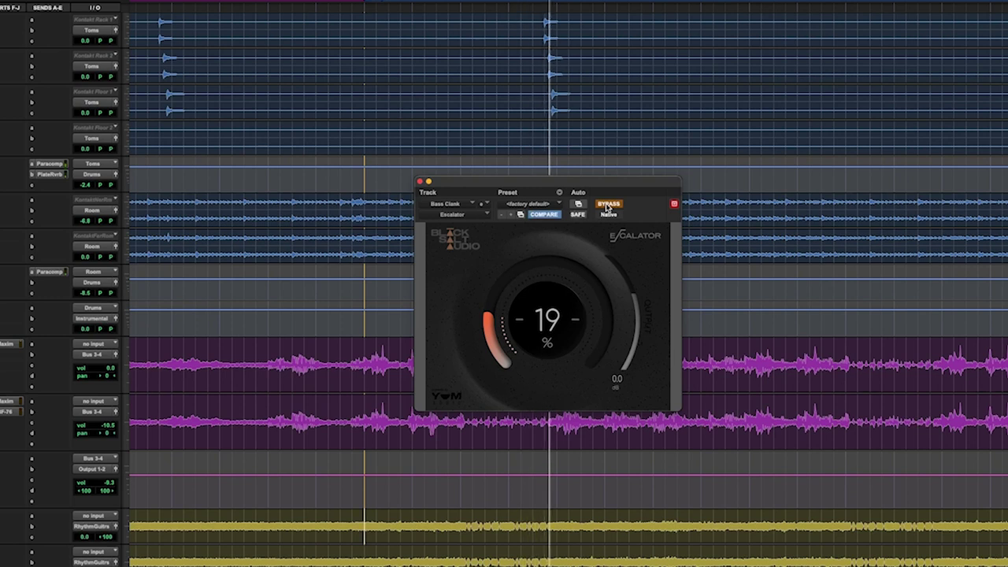
left_click(608, 207)
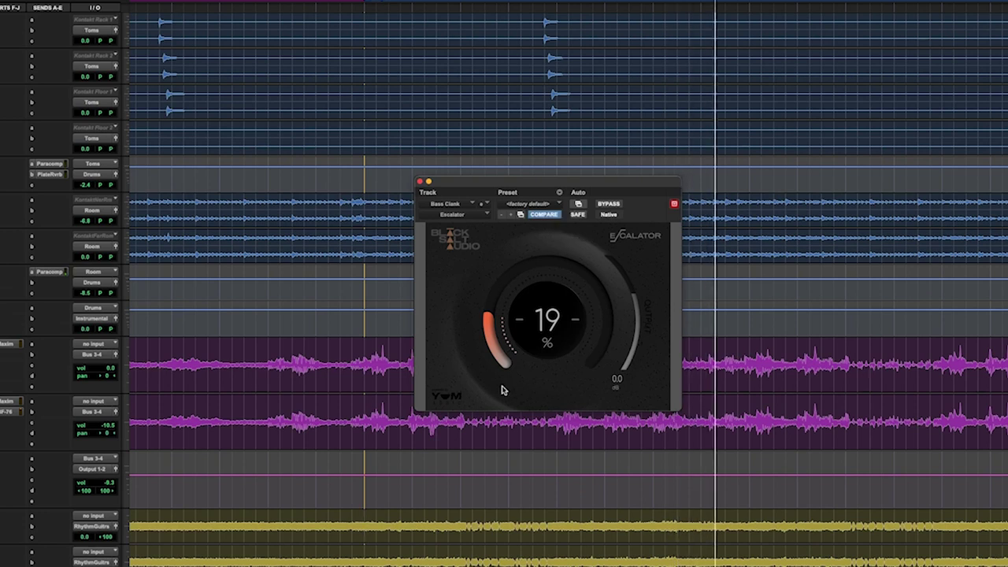
key("space")
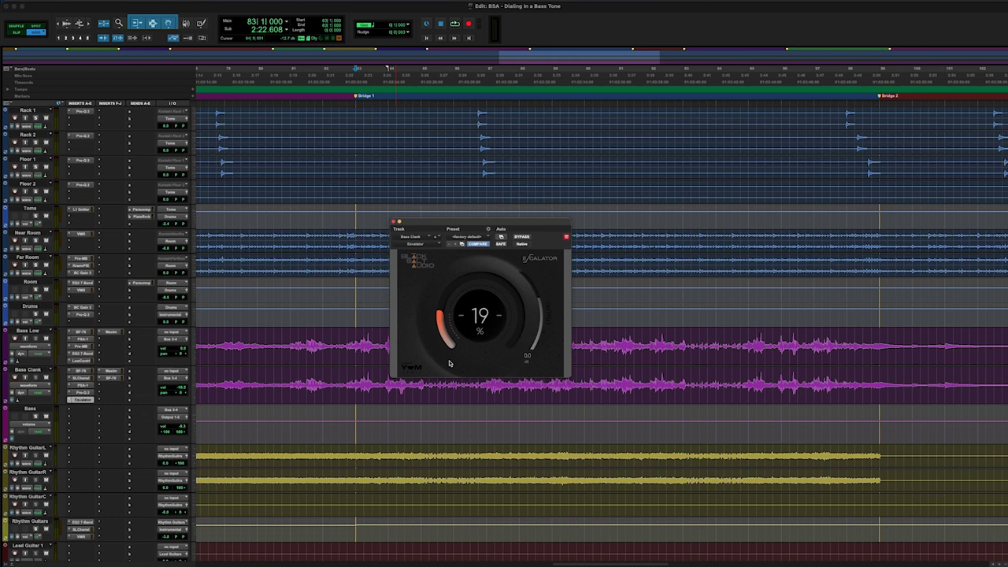
Create a stereo aux track below Bass Clank and name it Bass Chorus.
key("shift+super+n")
left_click(414, 198)
left_click(417, 207)
key("Return")
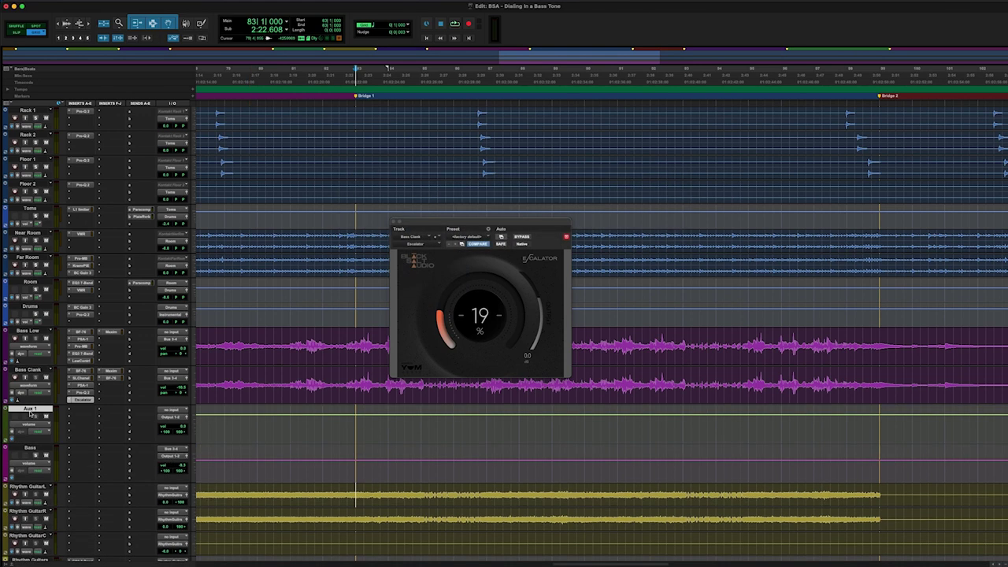
double_click(29, 410)
type("Bass Chorus")
key("Return")
Insert the C1 Chorus/Vibrato plug-in on the Bass Chorus track.
left_click(83, 410)
mouse_move(106, 410)
mouse_move(181, 227)
left_click(283, 117)
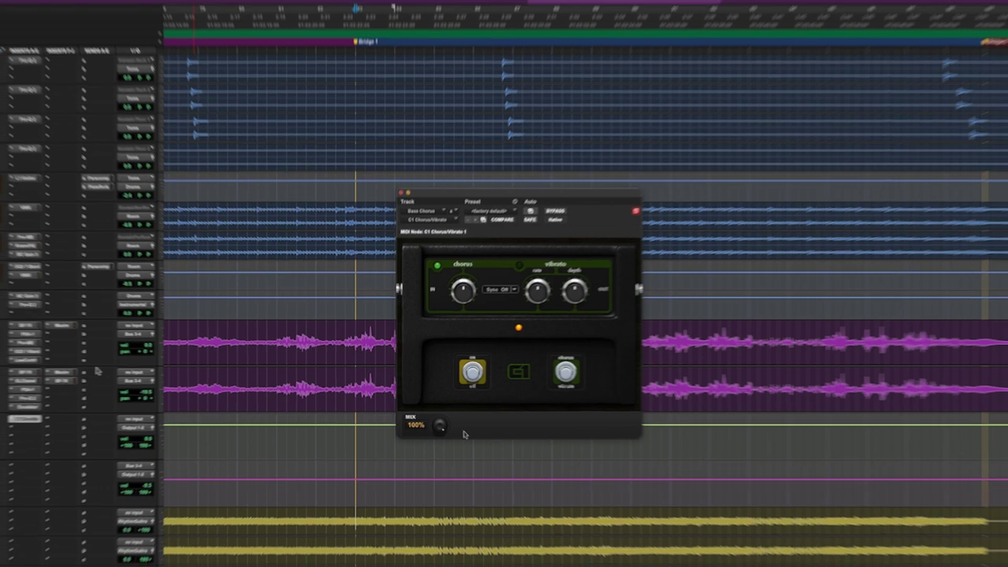
Add a send on the Bass Clank track routed to Bus 5-6.
left_click(41, 374)
mouse_move(150, 379)
left_click(259, 202)
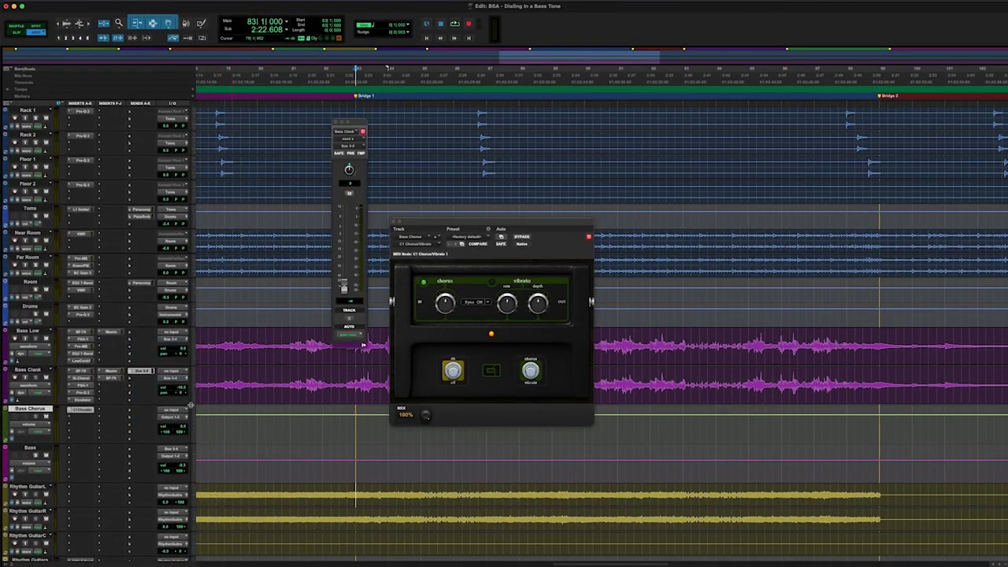
Set the Bass Chorus track's input to Bus 5-6 and colour the track purple like the other bass tracks.
left_click(180, 413)
left_click(236, 395)
double_click(7, 422)
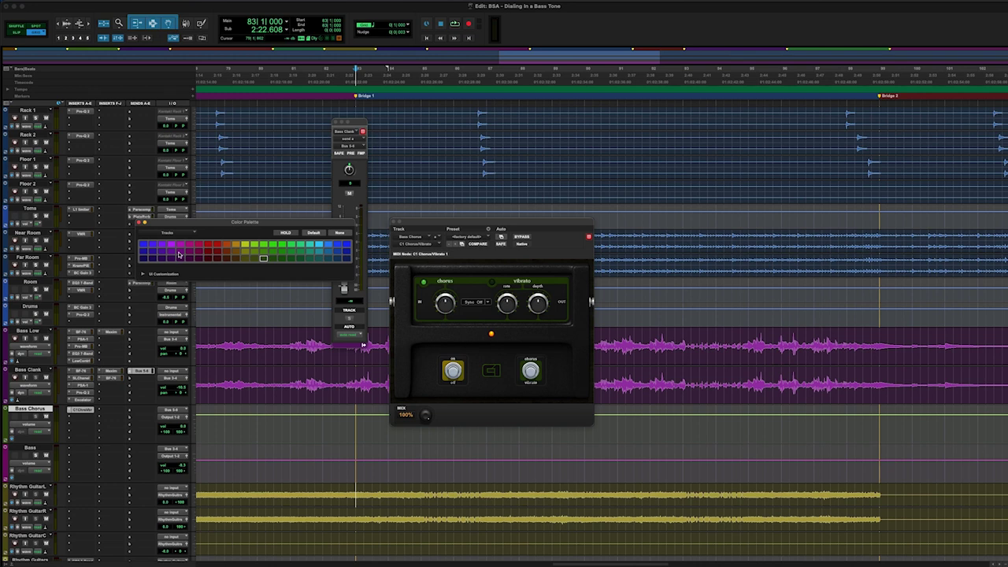
left_click(140, 222)
Lower the Bass Clank send to -17.7 dB during playback, then close the send and chorus plug-in windows.
key("space")
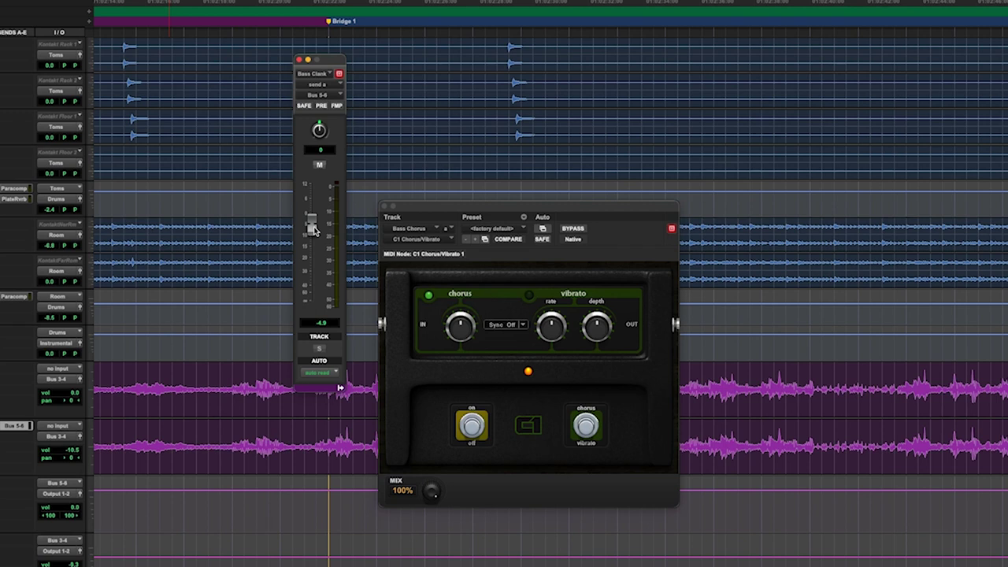
left_click_drag(312, 226, 312, 251)
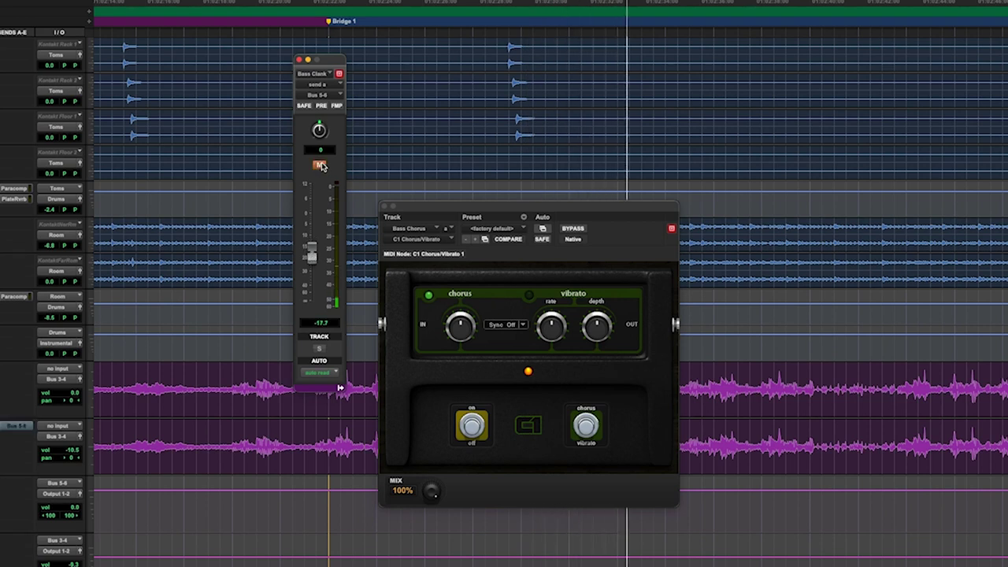
left_click(300, 59)
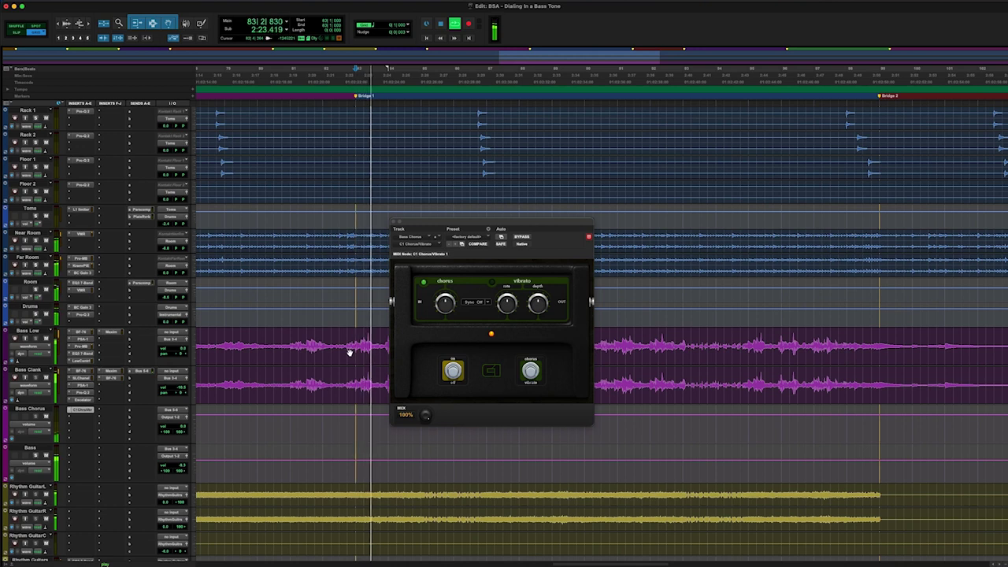
left_click(395, 221)
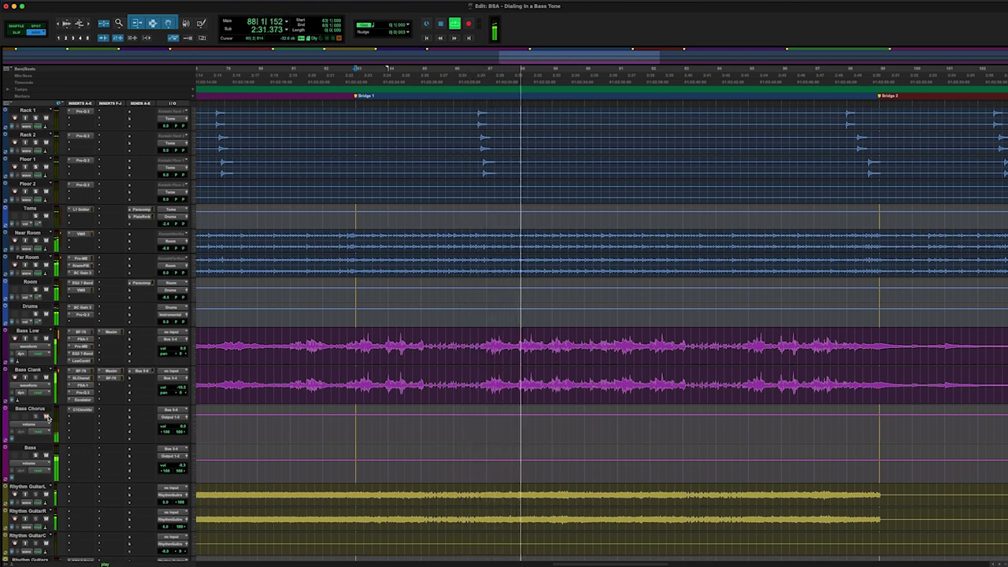
Solo the Bass bus track during playback.
left_click(35, 455)
scroll(243, 480, "down", 4)
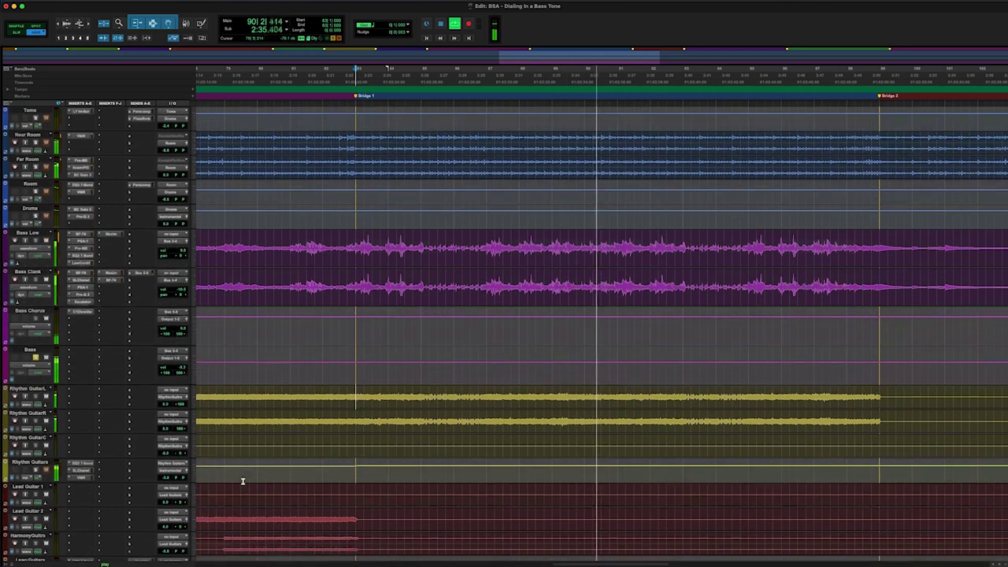